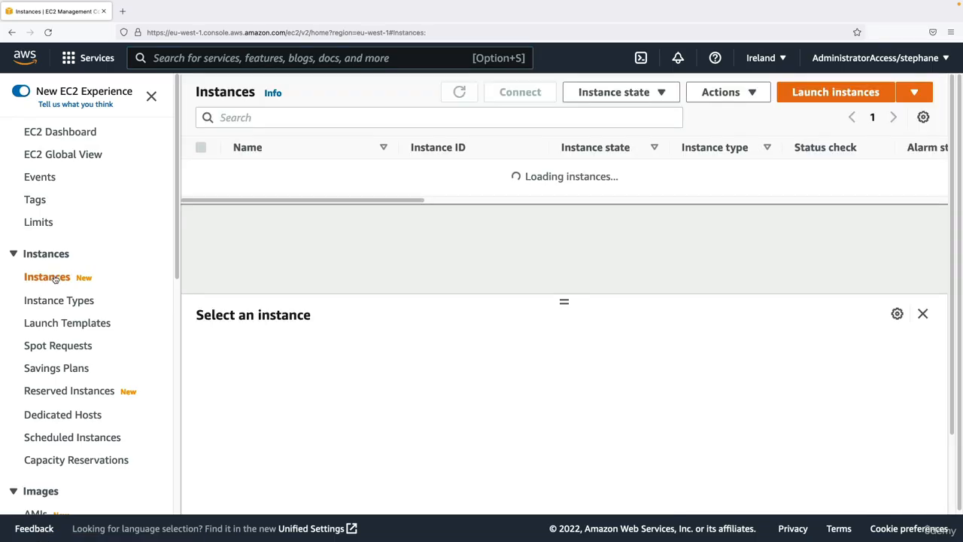
- Start launching a new EC2 instance, name it My First Instance and show its additional tag fields
left_click(799, 98)
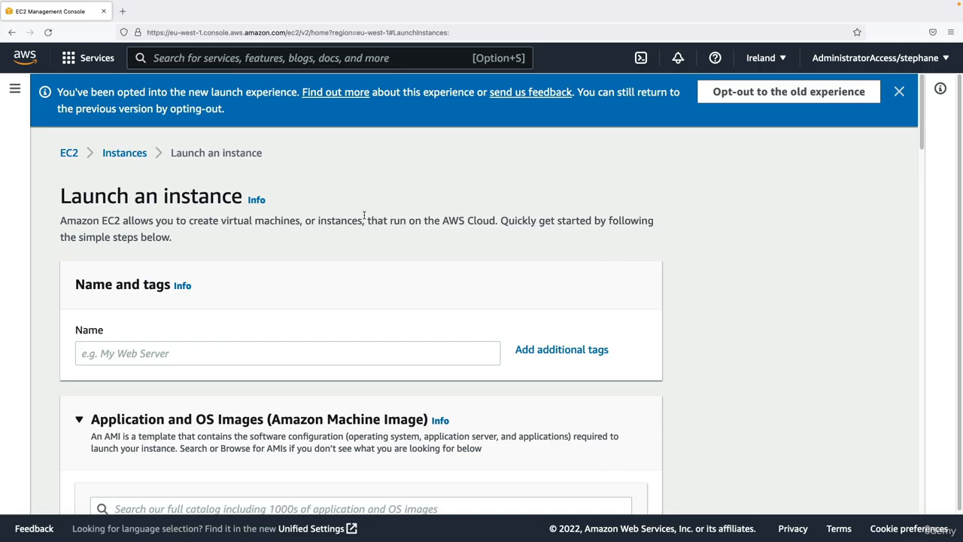
left_click(899, 91)
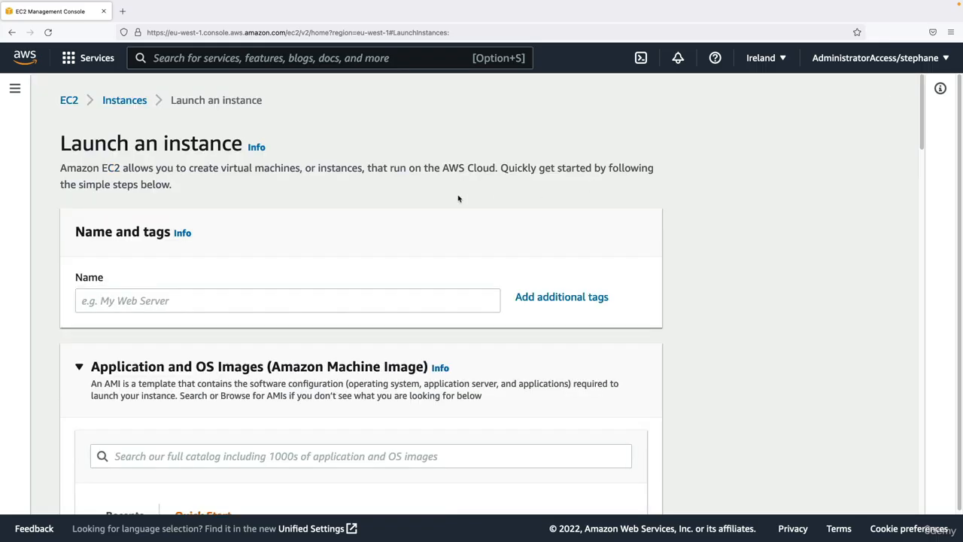
scroll(237, 226, "down", 2)
left_click_drag(77, 164, 153, 164)
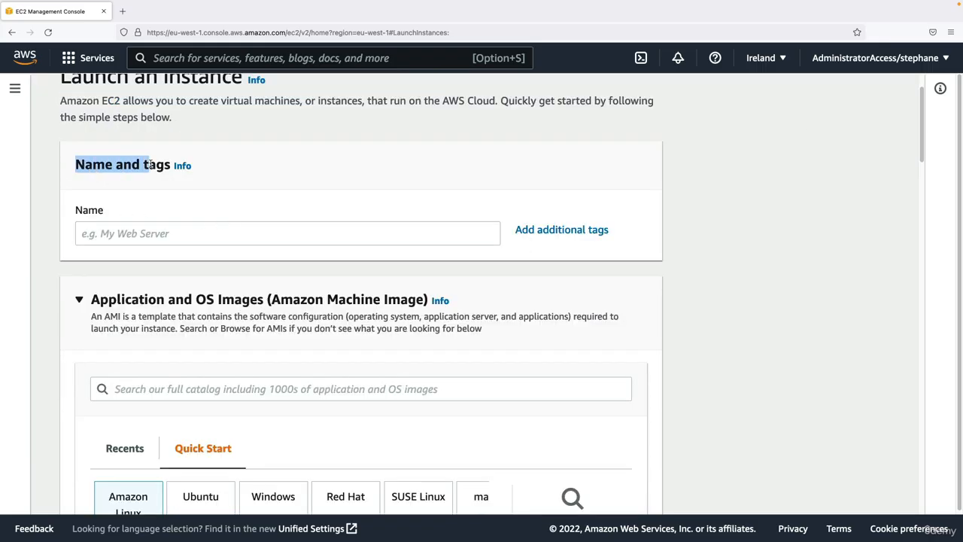
left_click(154, 164)
left_click(131, 227)
type("M")
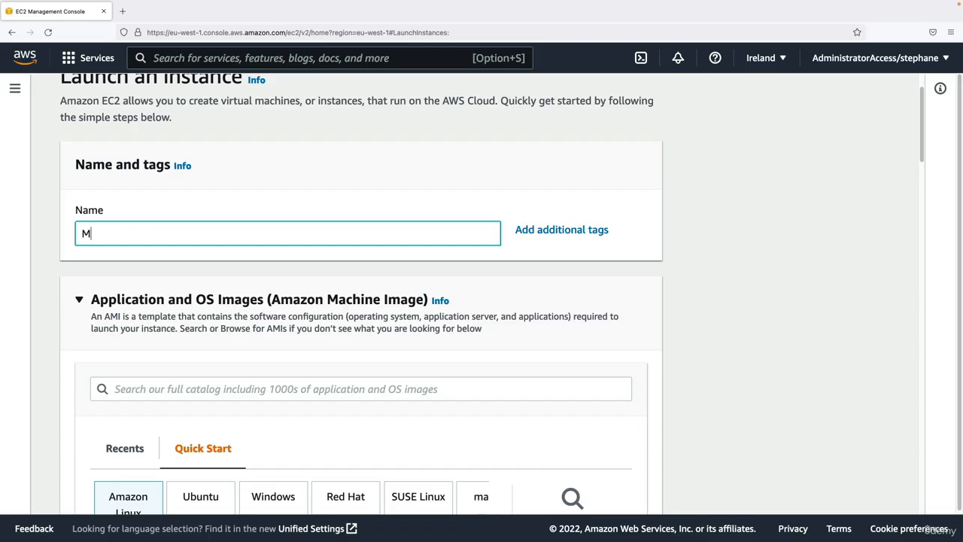
type("y First Instance")
left_click(78, 211)
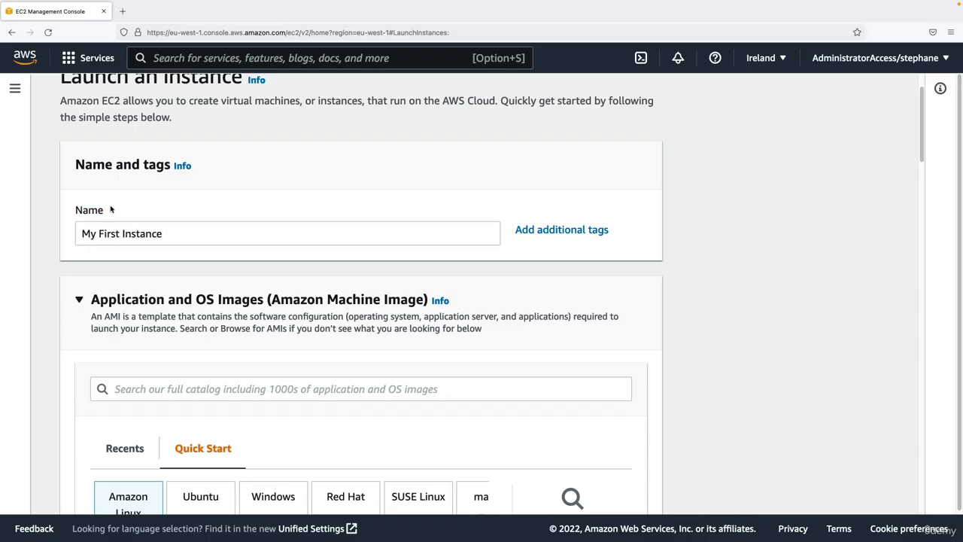
left_click(559, 231)
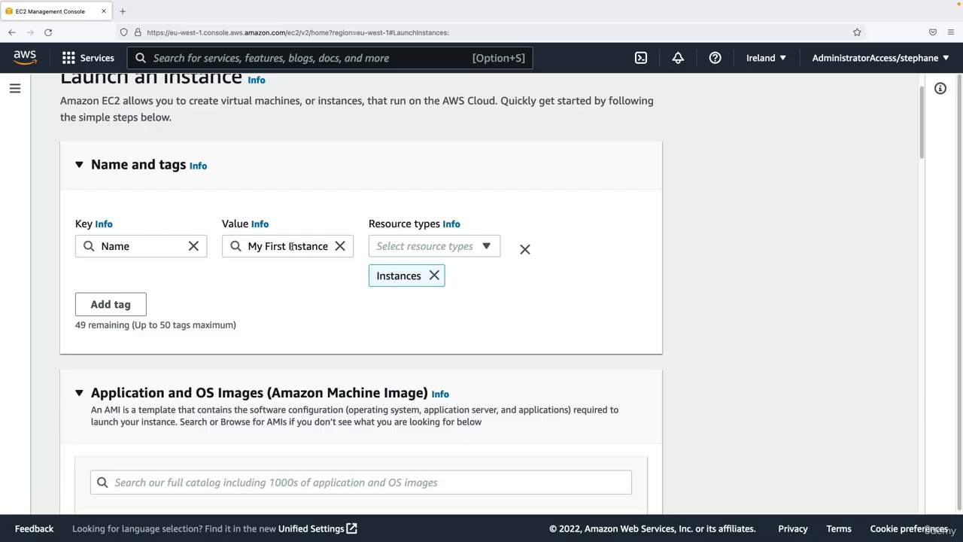
- Examine the Quick Start operating system images, the available Amazon Linux AMIs and the architecture setting
scroll(301, 243, "down", 5)
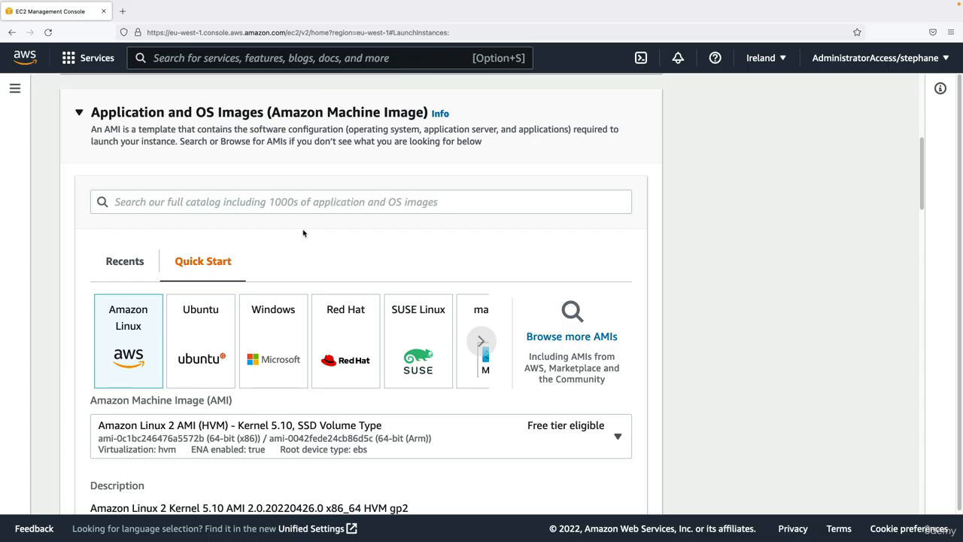
scroll(318, 218, "down", 1)
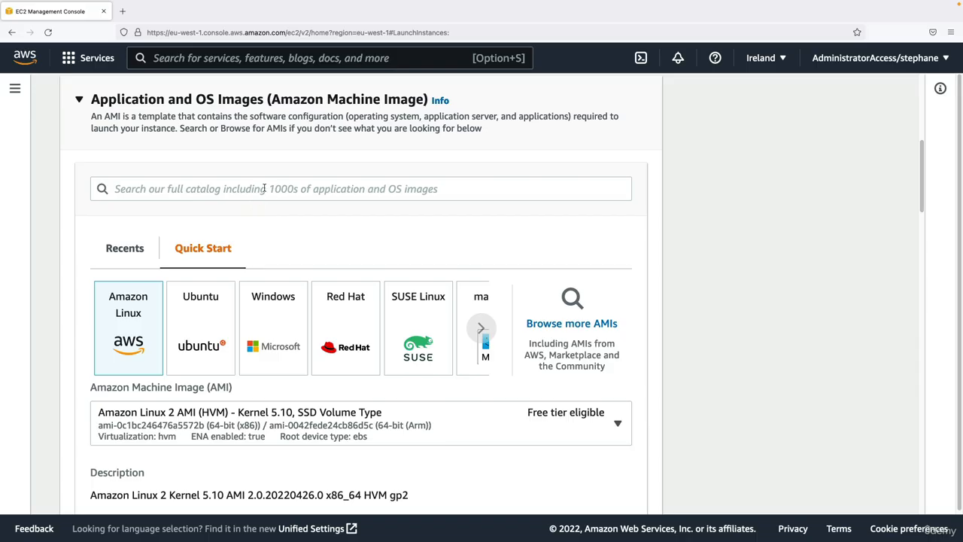
scroll(264, 188, "down", 3)
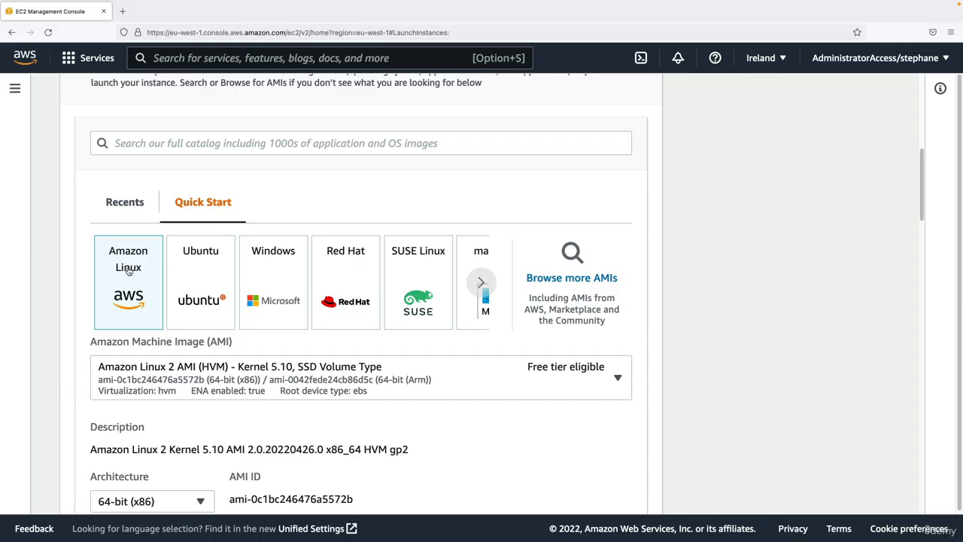
scroll(131, 381, "down", 3)
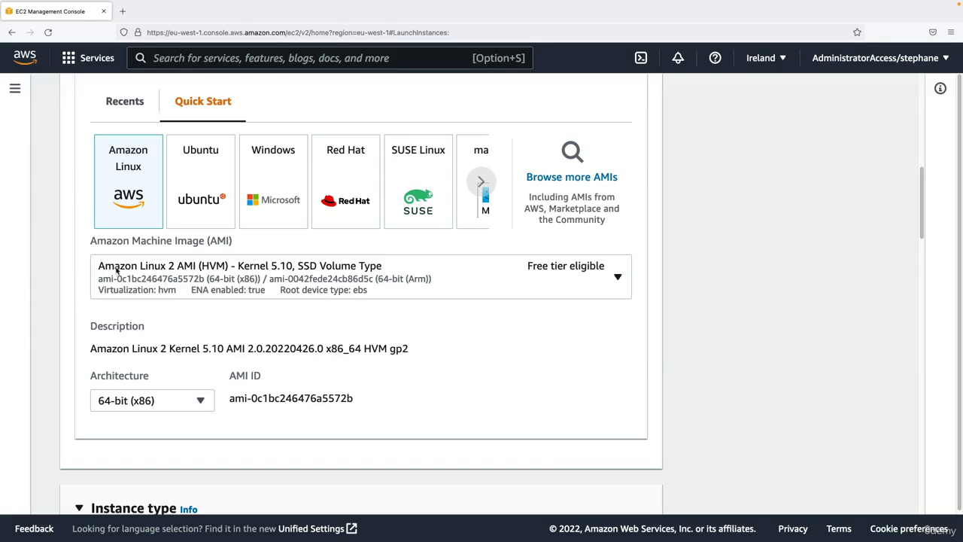
left_click(574, 268)
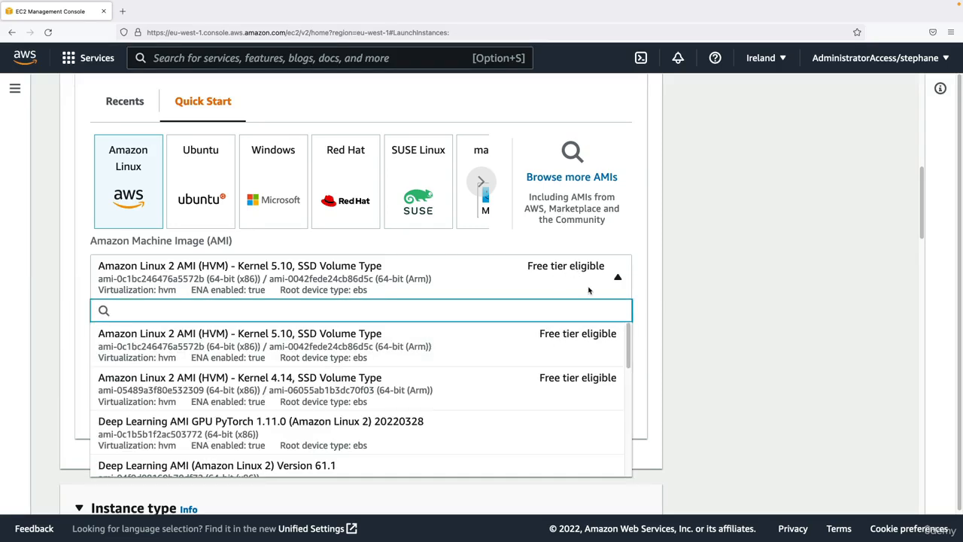
left_click(591, 291)
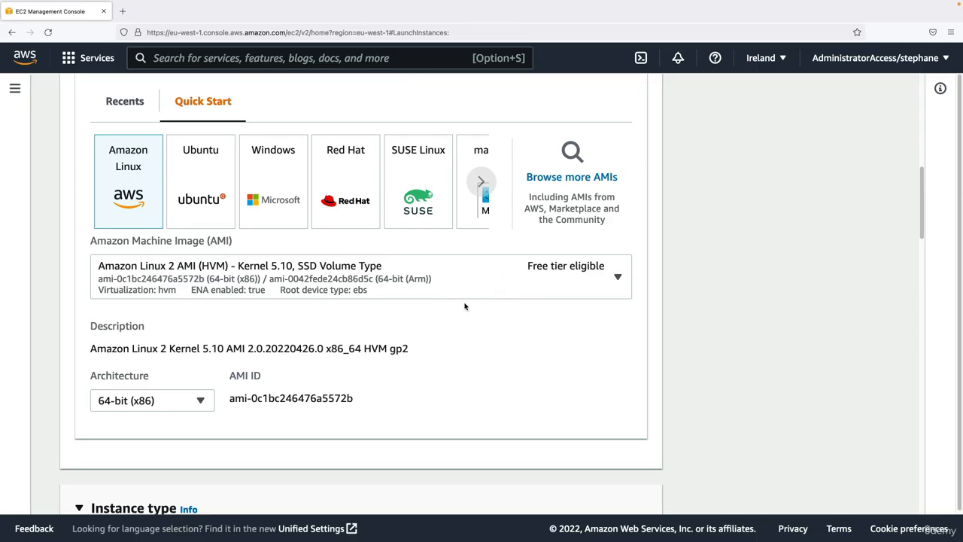
scroll(371, 378, "down", 1)
left_click_drag(81, 344, 166, 337)
scroll(165, 339, "down", 1)
left_click(133, 345)
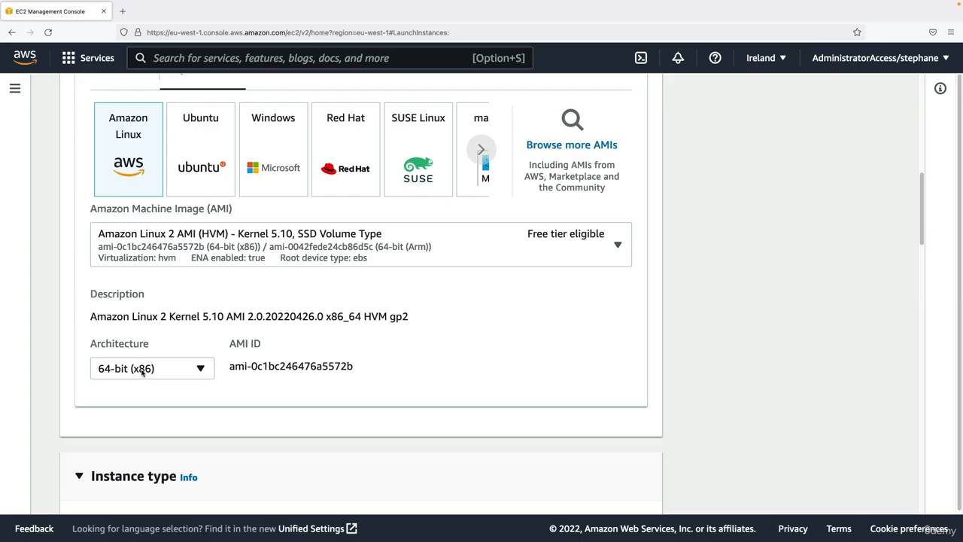
scroll(149, 369, "up", 2)
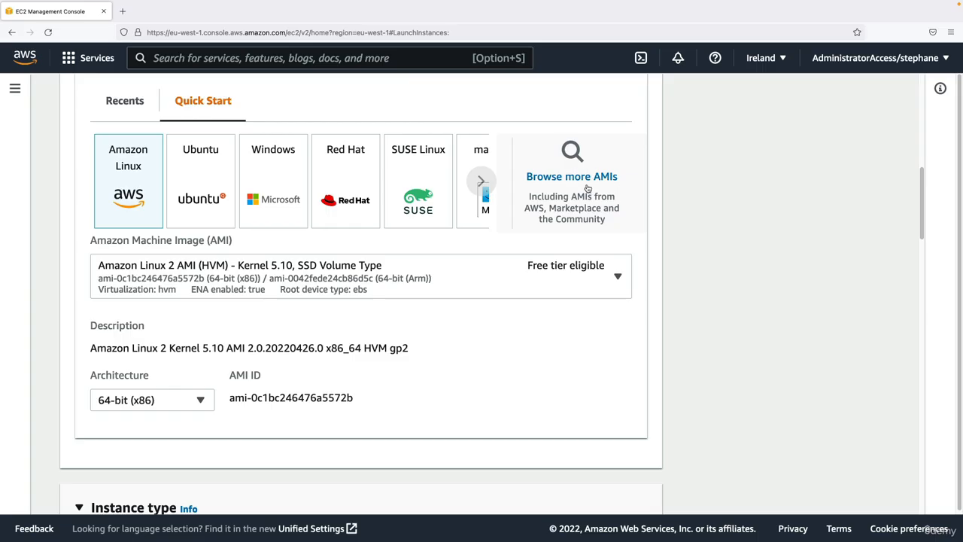
scroll(469, 234, "up", 3)
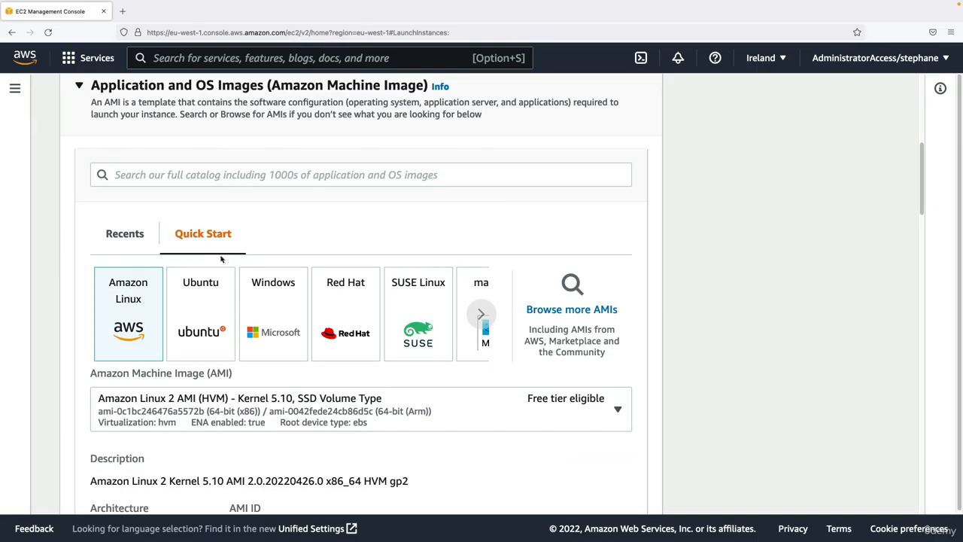
- Review the selectable instance types with their vCPU, memory and hourly pricing details
scroll(248, 256, "down", 5)
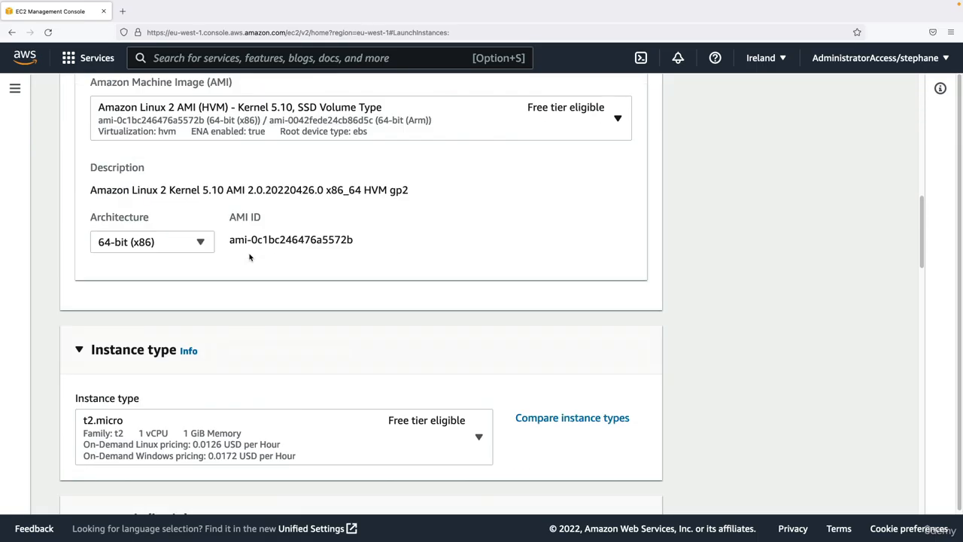
scroll(250, 255, "down", 1)
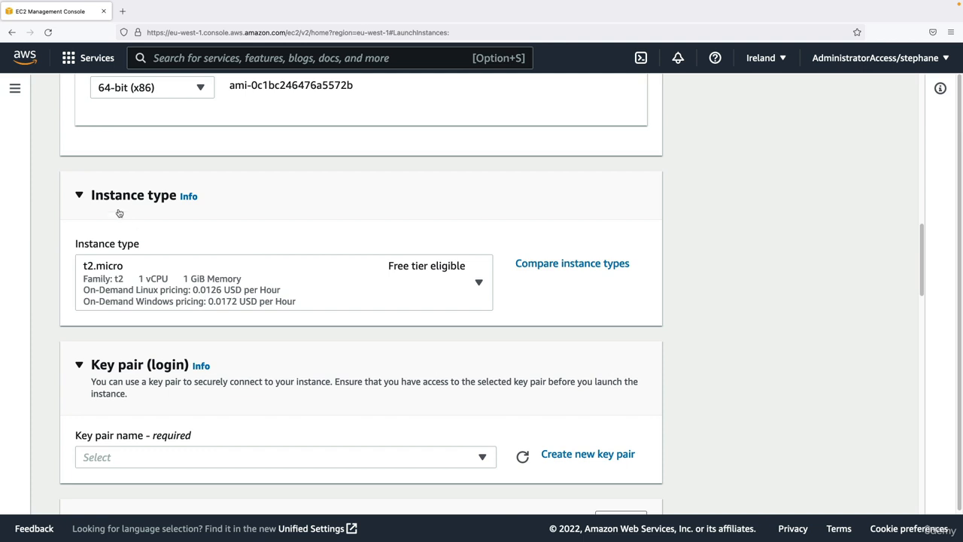
scroll(163, 207, "down", 1)
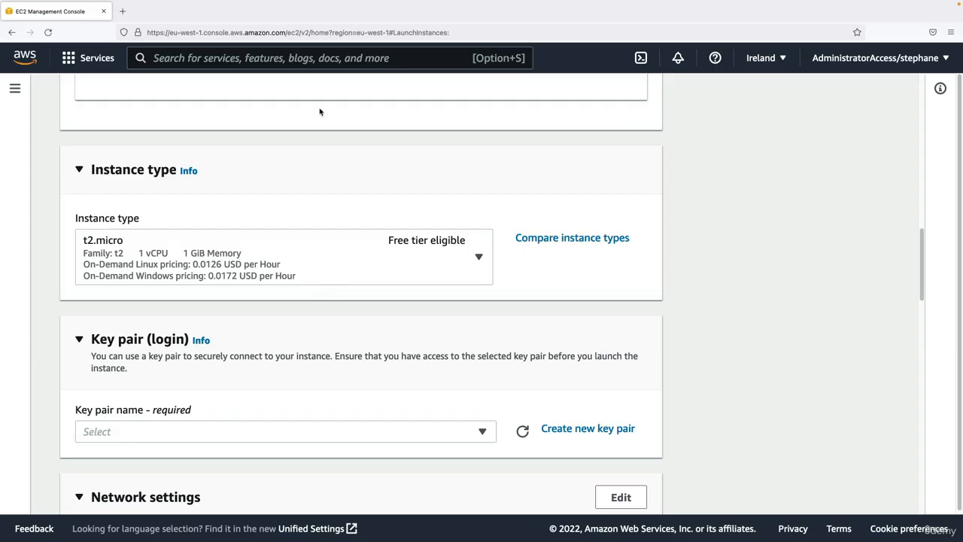
left_click(304, 264)
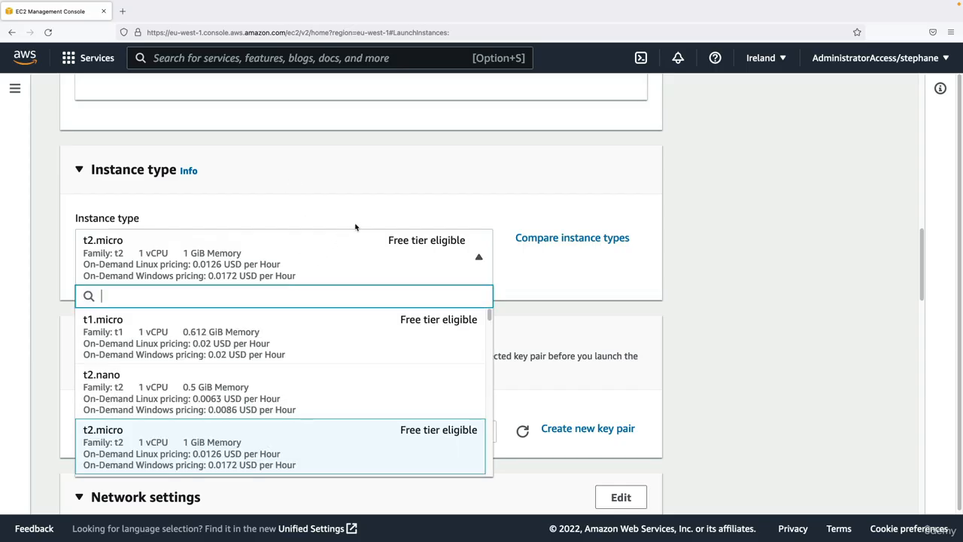
scroll(534, 266, "down", 3)
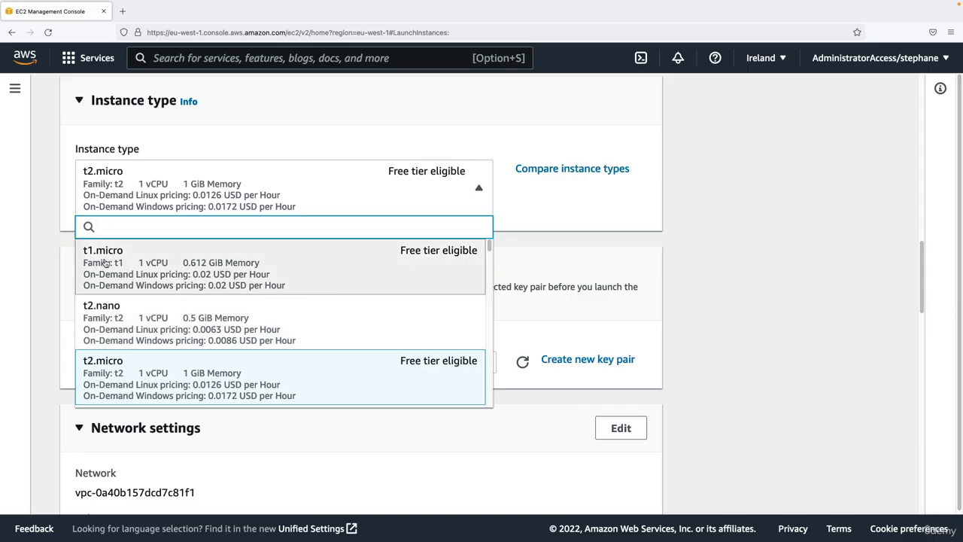
mouse_move(489, 247)
left_mouse_down()
mouse_move(488, 403)
mouse_move(490, 241)
left_mouse_up()
left_click(519, 233)
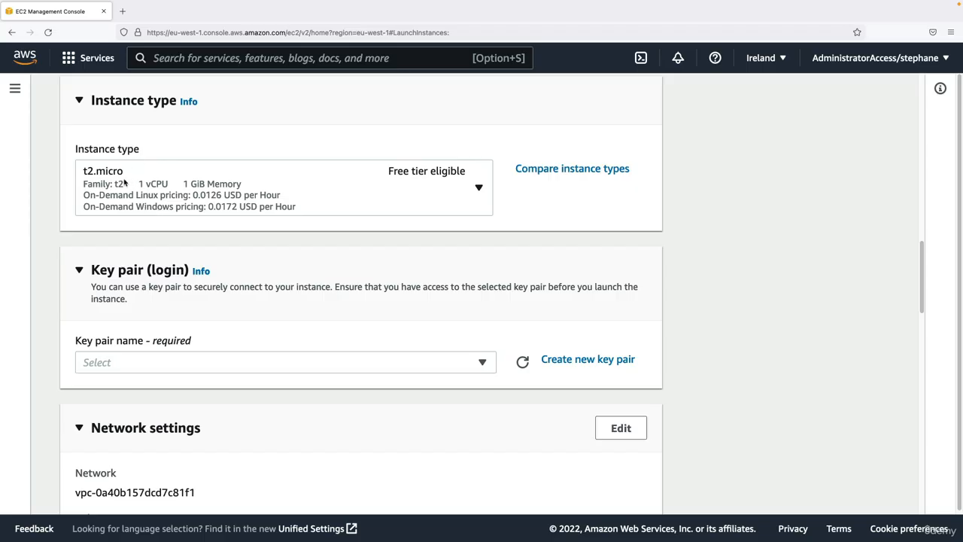
- Compare the instance types in the full table and confirm t2.micro as the instance type
left_click(548, 170)
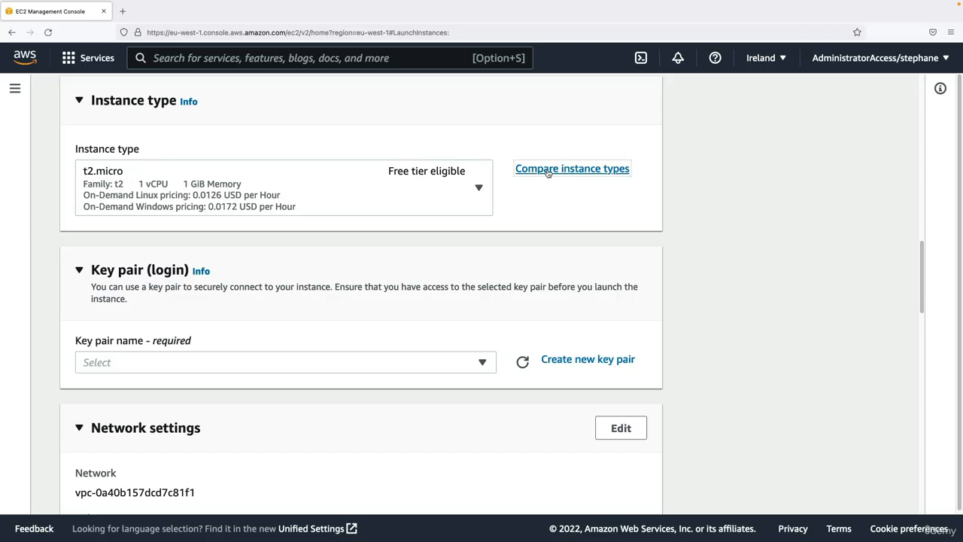
scroll(430, 295, "down", 5)
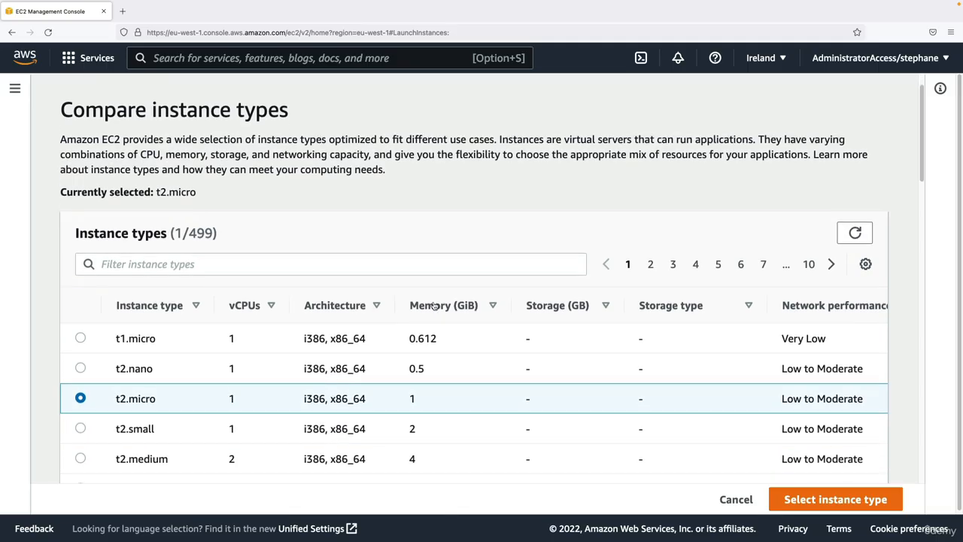
scroll(316, 274, "up", 3)
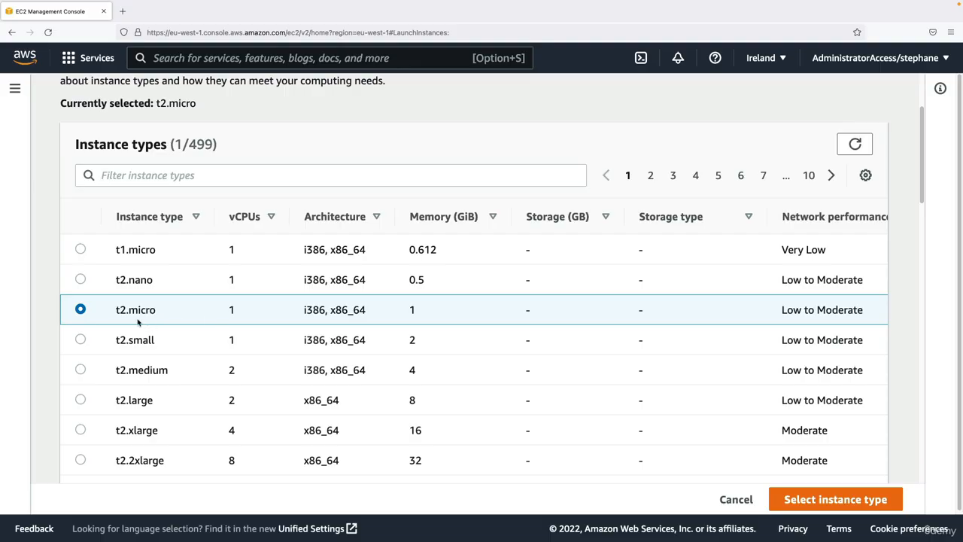
left_click(810, 498)
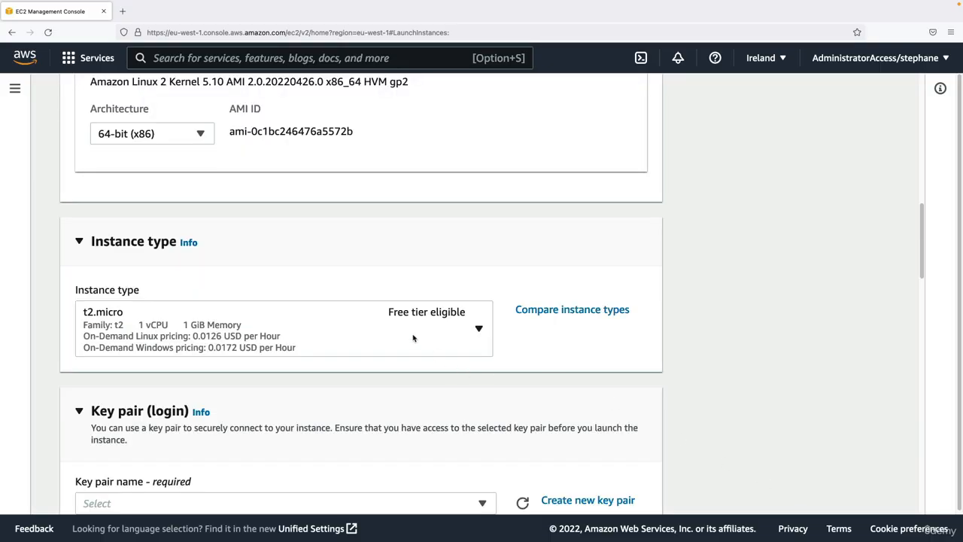
- Begin creating a new key pair for the instance login and name it EC2 Tutorial
scroll(410, 334, "down", 5)
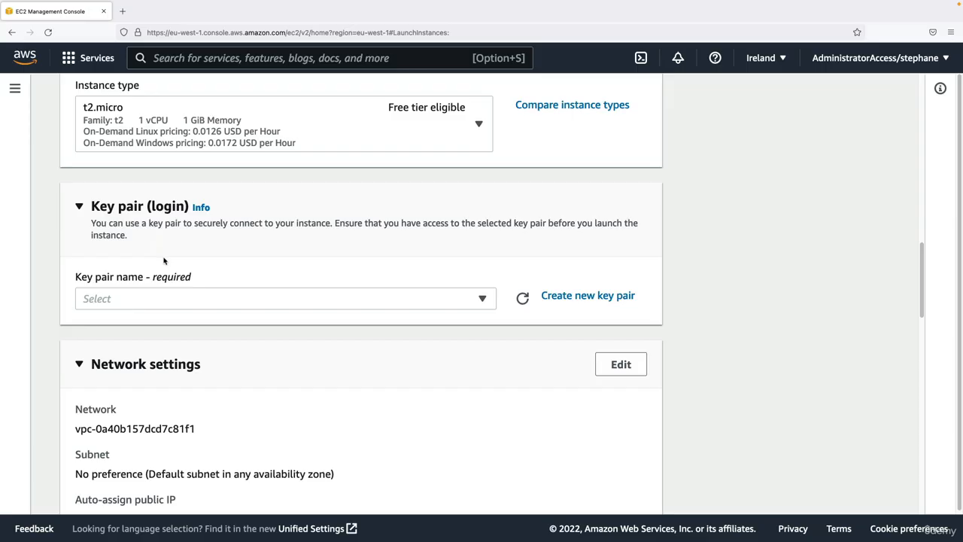
left_click(179, 299)
left_click(203, 299)
left_click(455, 305)
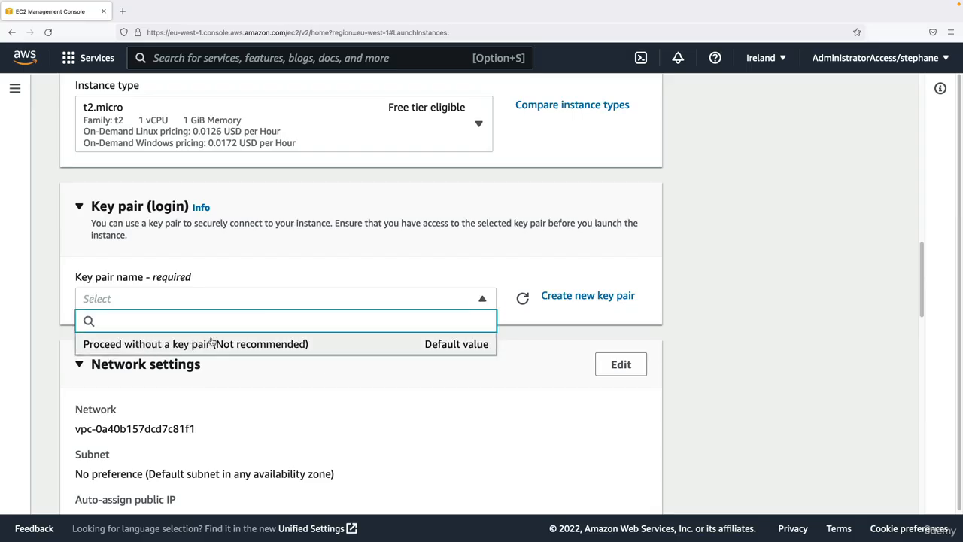
left_click(226, 298)
left_click(557, 295)
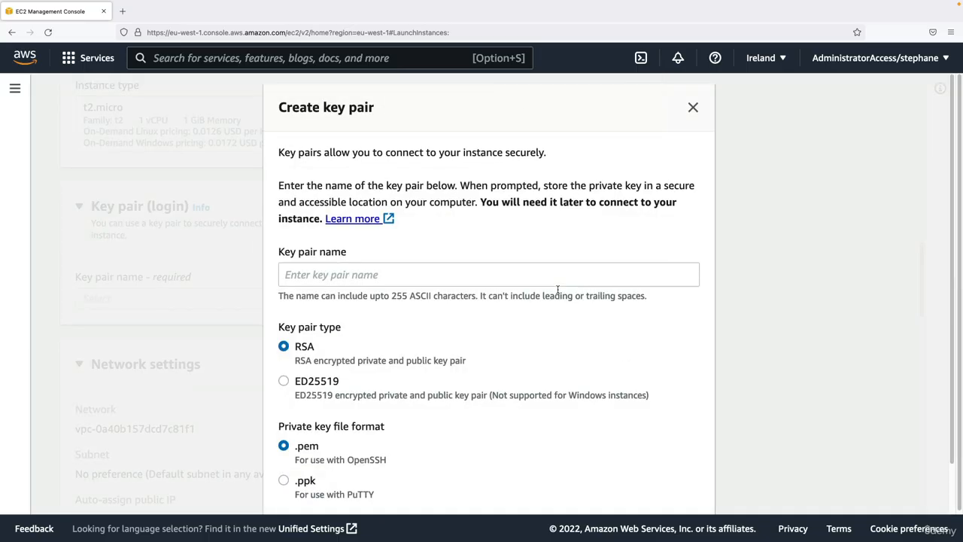
left_click(445, 275)
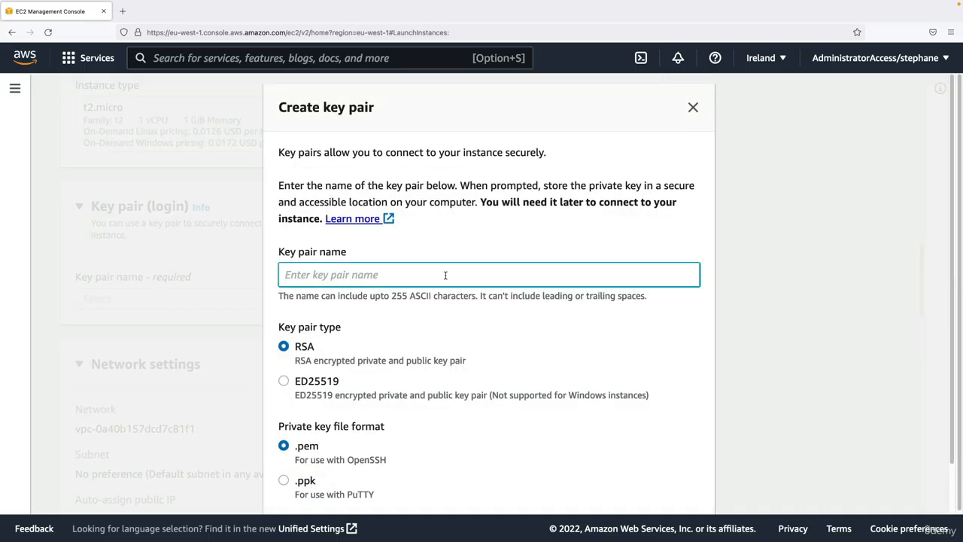
type("EC2 Tutorial")
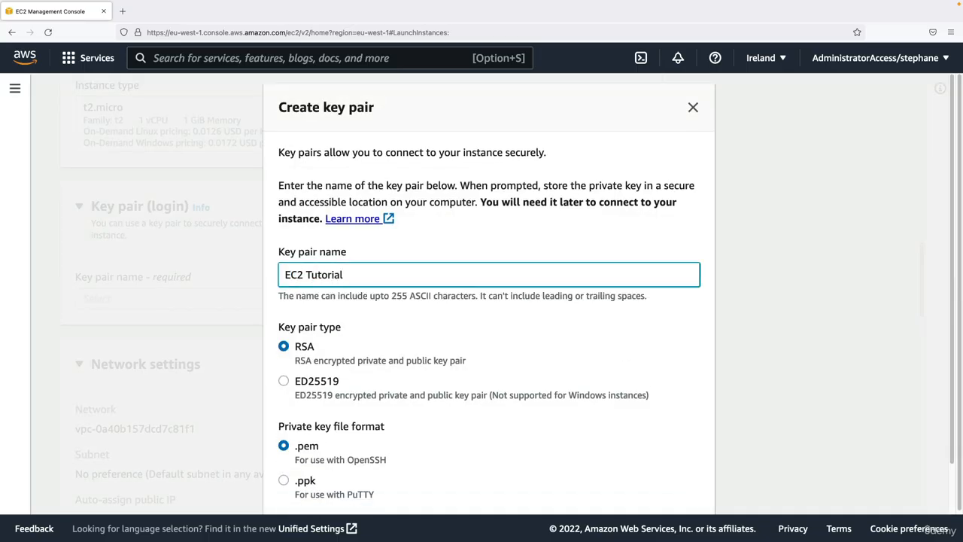
left_click(501, 214)
scroll(501, 214, "down", 2)
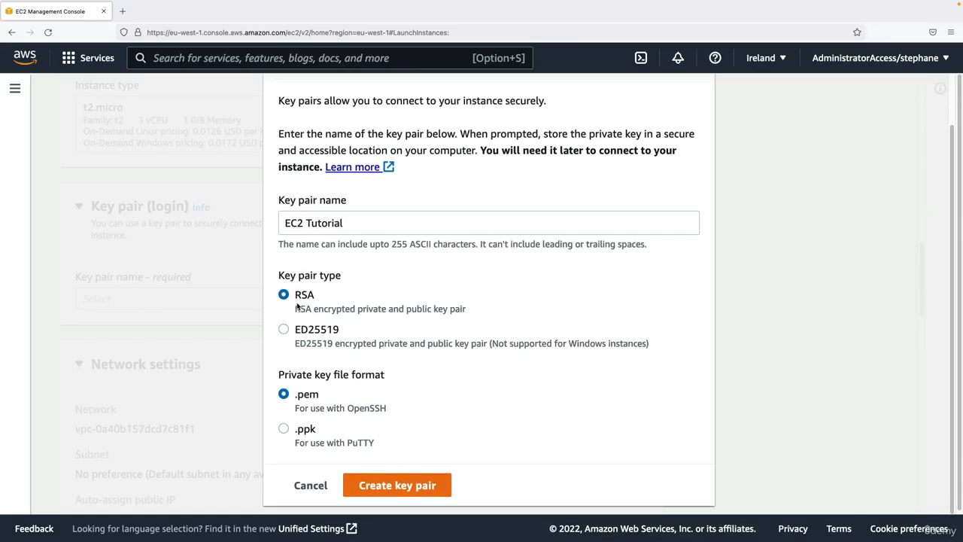
- Examine the RSA key pair type and the .pem private key file format in the key pair form
left_click_drag(299, 308, 373, 309)
double_click(374, 309)
left_click(378, 308)
left_click_drag(290, 378, 356, 378)
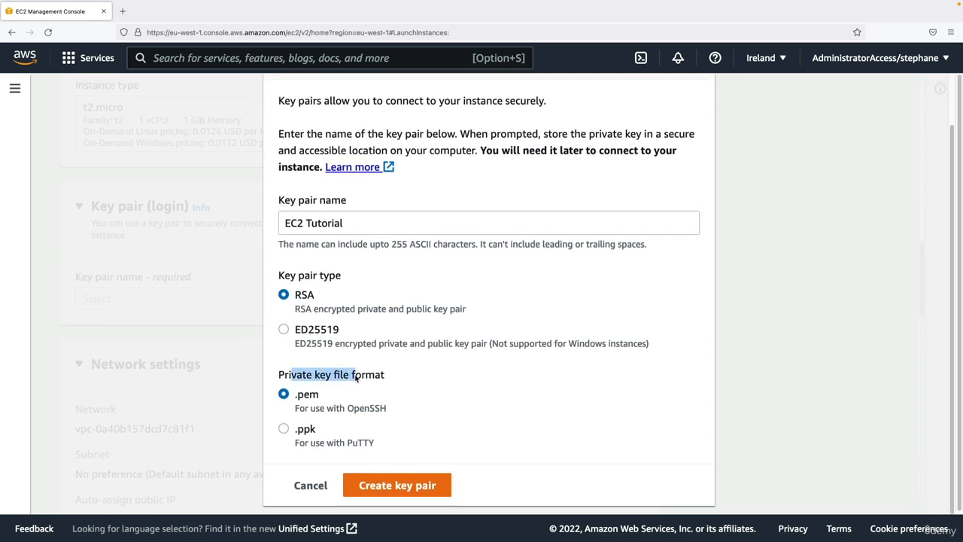
left_click(356, 378)
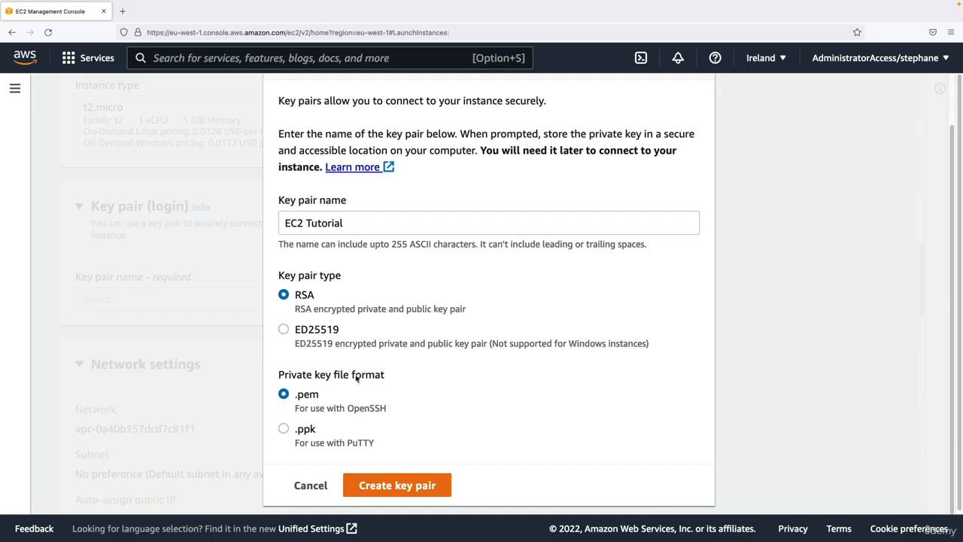
left_click_drag(296, 401, 323, 400)
left_click(324, 399)
- Try the .ppk private key file format for PuTTY and switch the selection back to .pem
left_click(305, 430)
left_click_drag(295, 431, 316, 432)
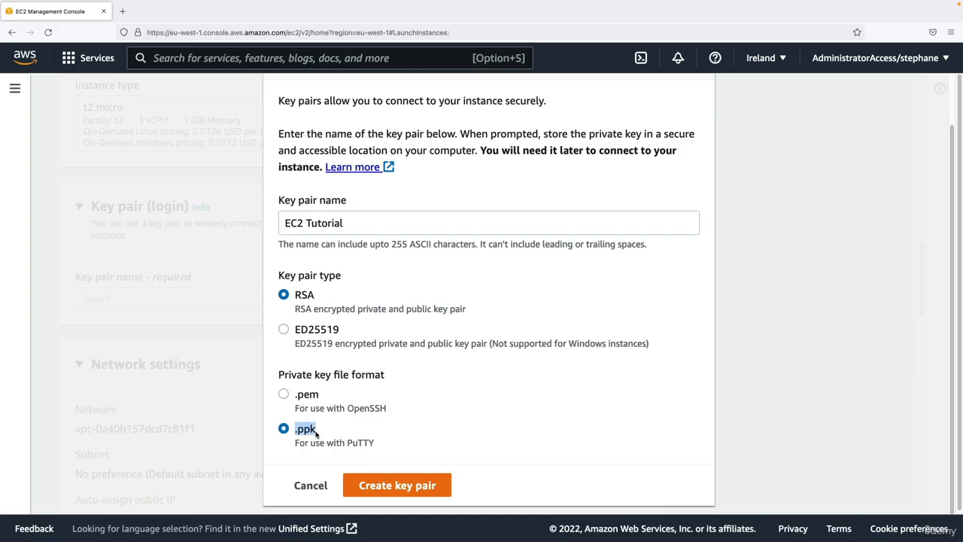
left_click(312, 444)
double_click(362, 443)
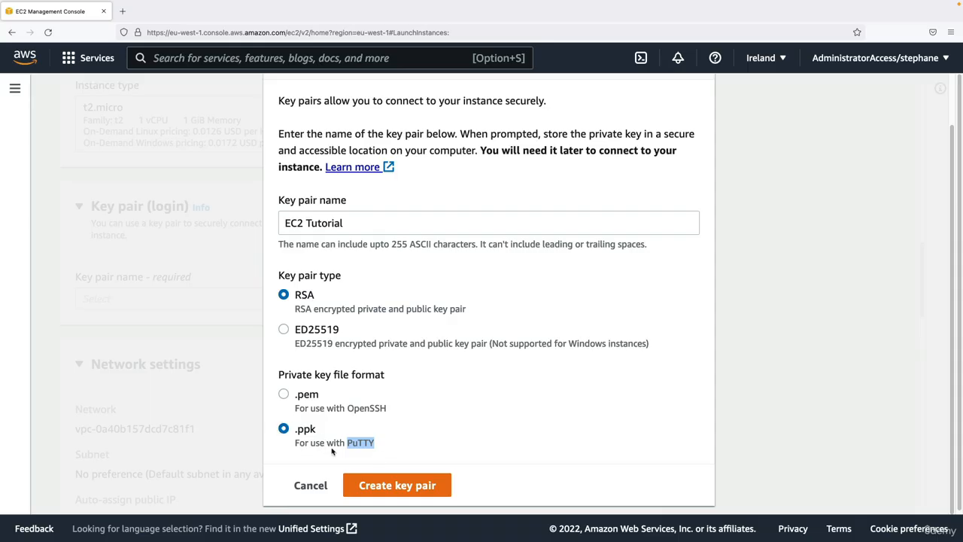
left_click(297, 393)
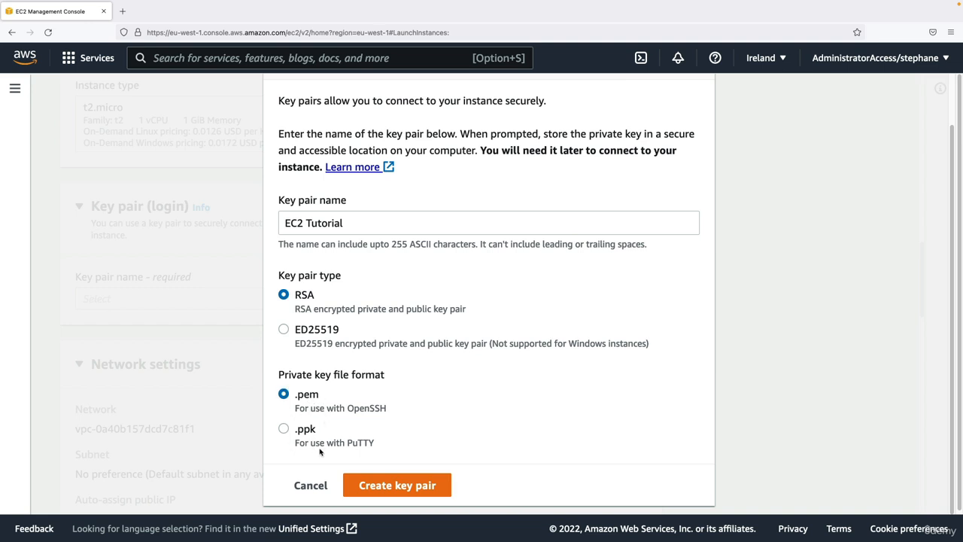
- Create the EC2 Tutorial key pair with the chosen options and dismiss the list of finished downloads
left_click(373, 485)
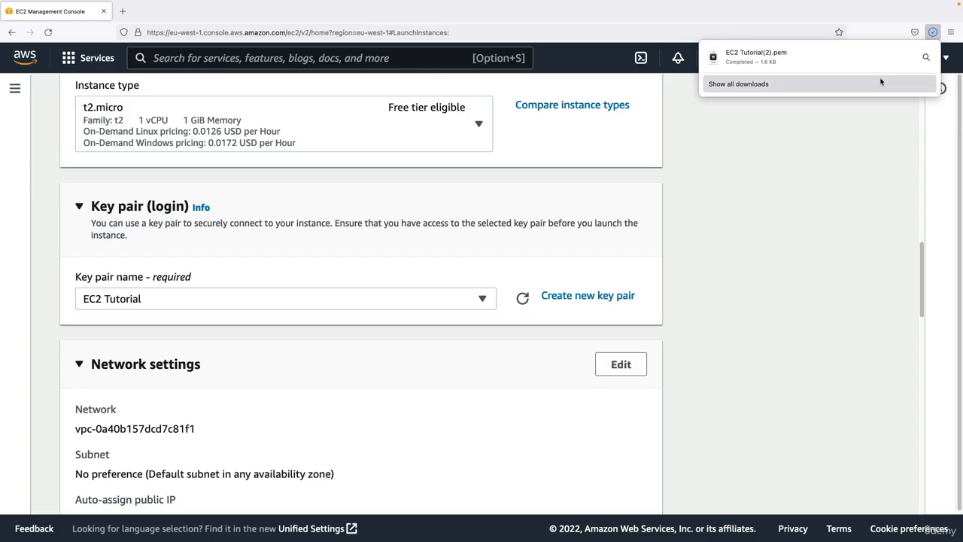
left_click(932, 34)
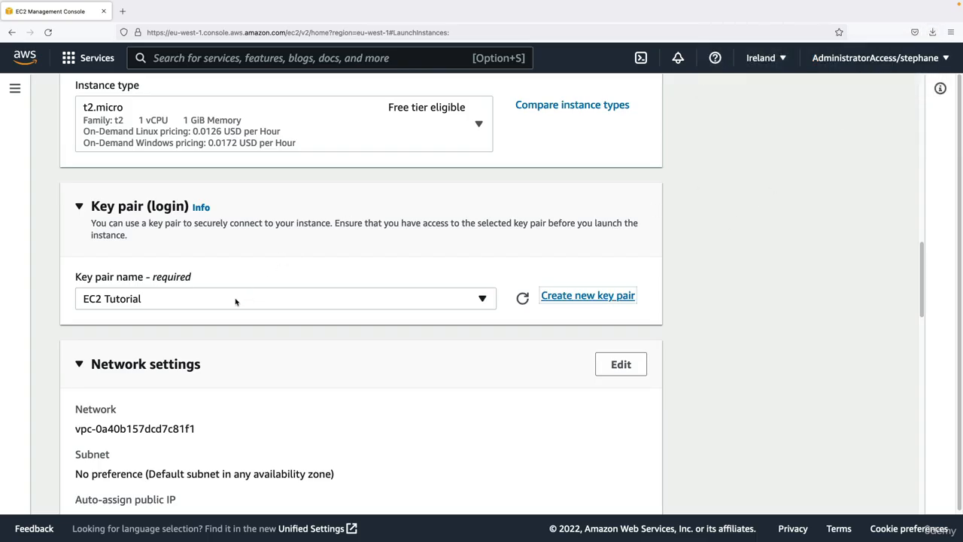
- Examine the network settings, checking the auto-assigned public IP option and the new security group with its rules
scroll(225, 297, "down", 1)
scroll(169, 280, "down", 3)
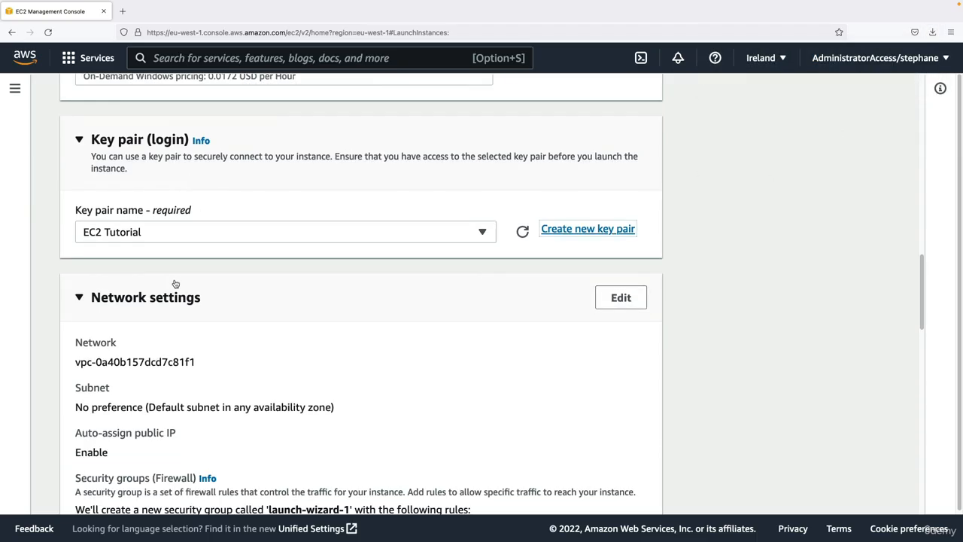
scroll(173, 284, "down", 5)
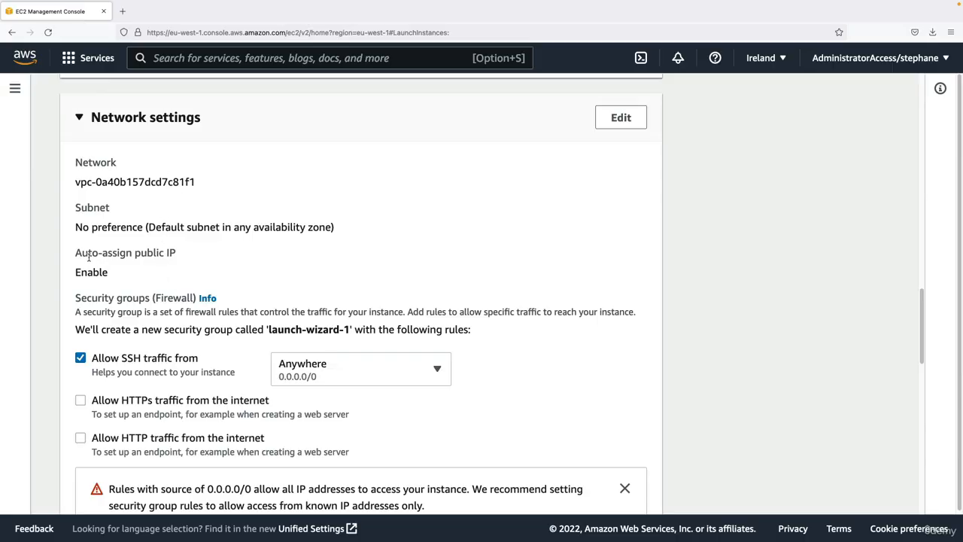
left_click_drag(77, 271, 111, 274)
scroll(134, 279, "down", 2)
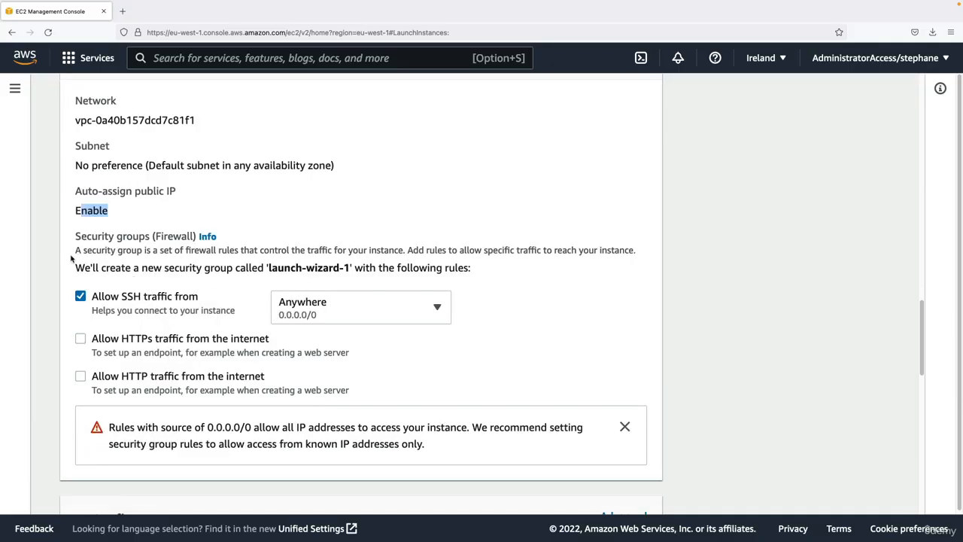
left_click_drag(76, 236, 148, 236)
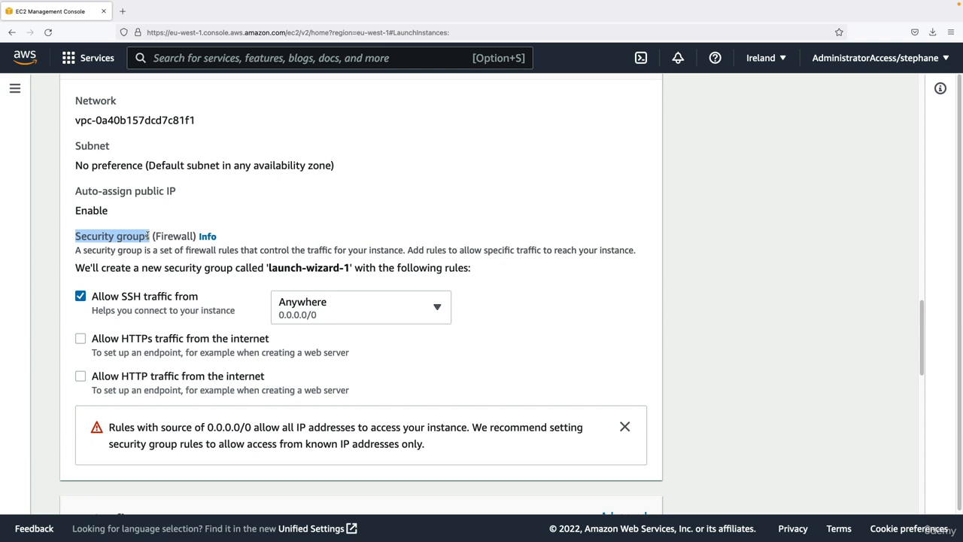
left_click_drag(148, 236, 151, 235)
left_click_drag(170, 269, 347, 269)
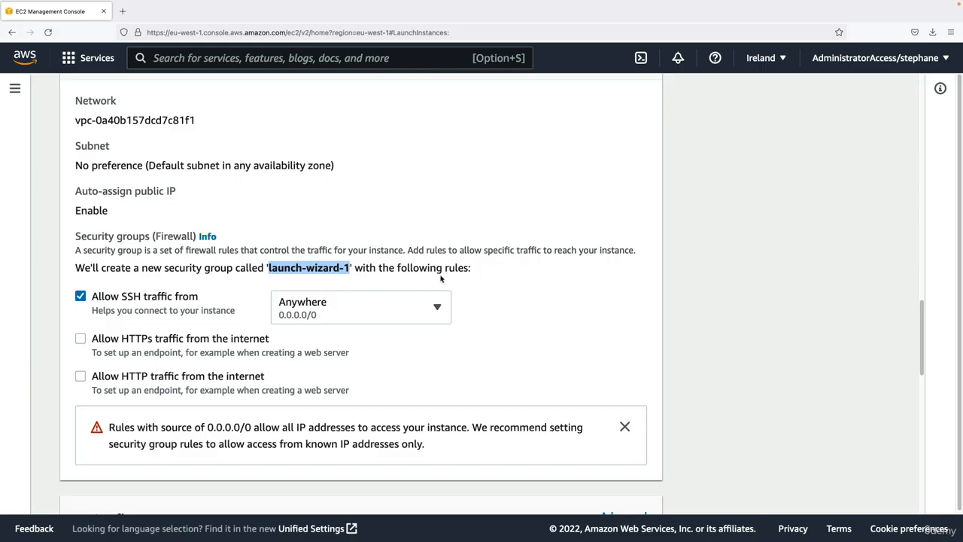
left_click(439, 271)
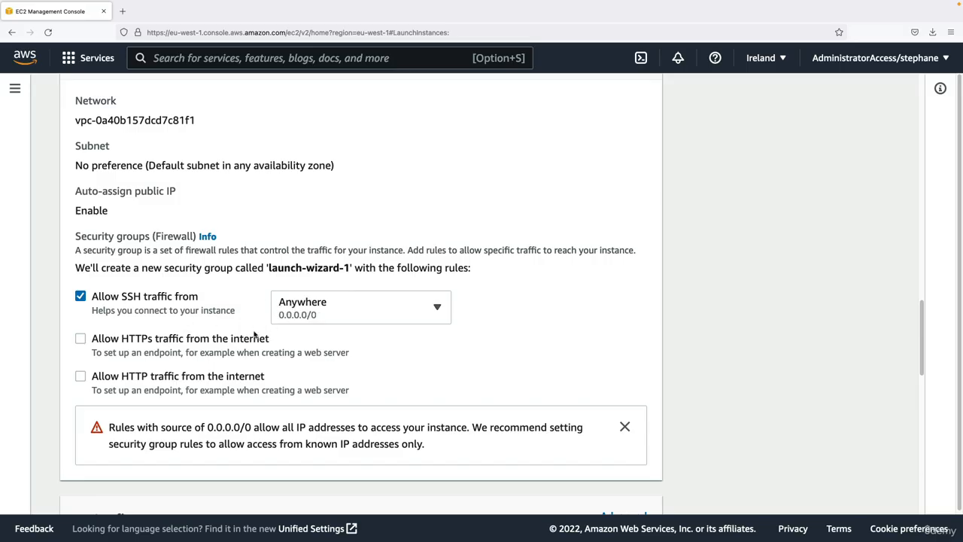
- Allow HTTP traffic from the internet in the new security group, leaving HTTPS traffic unselected
left_click(81, 377)
scroll(248, 381, "down", 1)
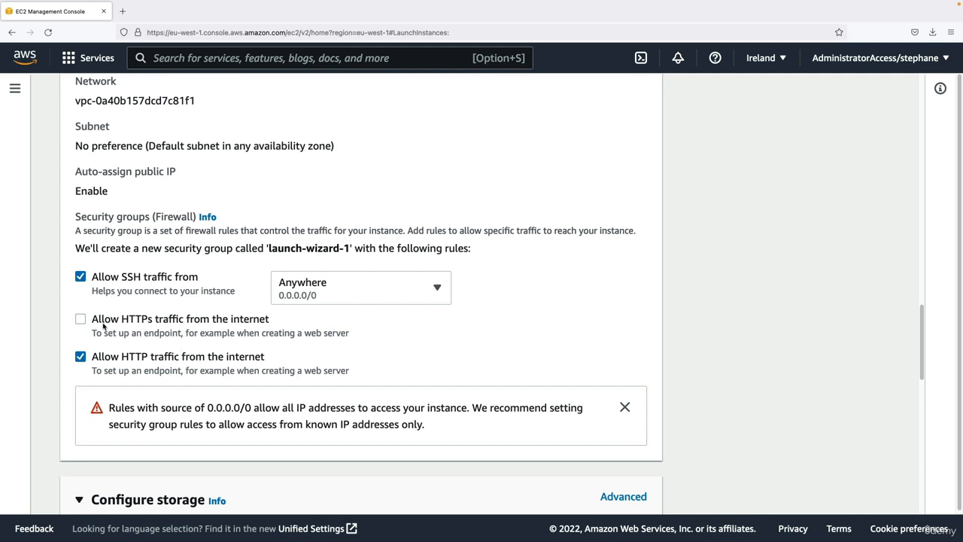
scroll(249, 321, "down", 5)
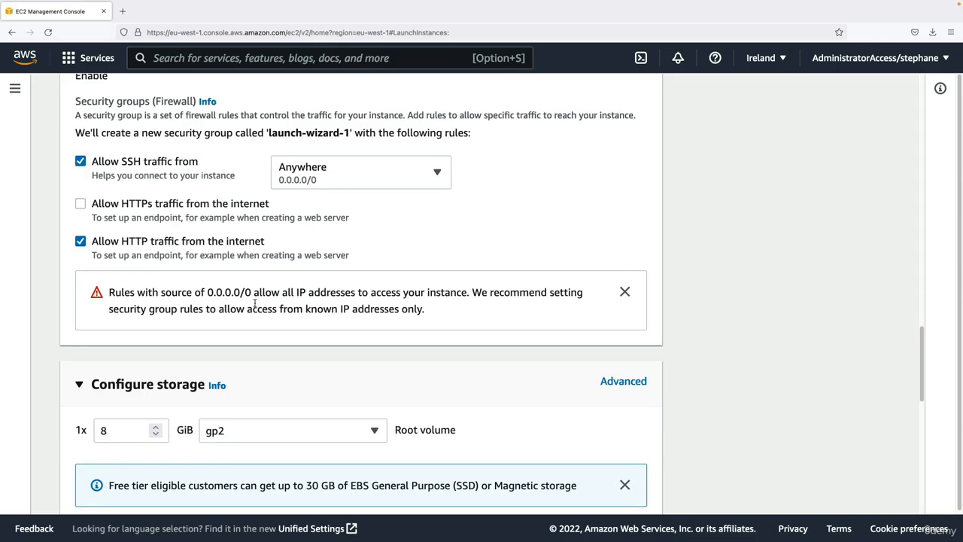
- Examine the root volume's size and type in the storage configuration and read the free tier storage allowance
scroll(256, 305, "down", 4)
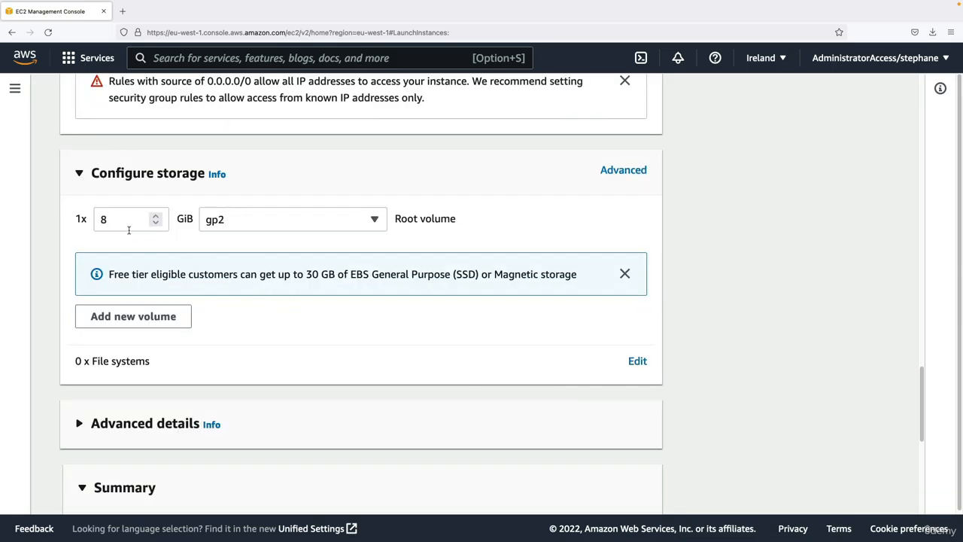
left_click_drag(127, 222, 98, 222)
left_click_drag(406, 219, 446, 222)
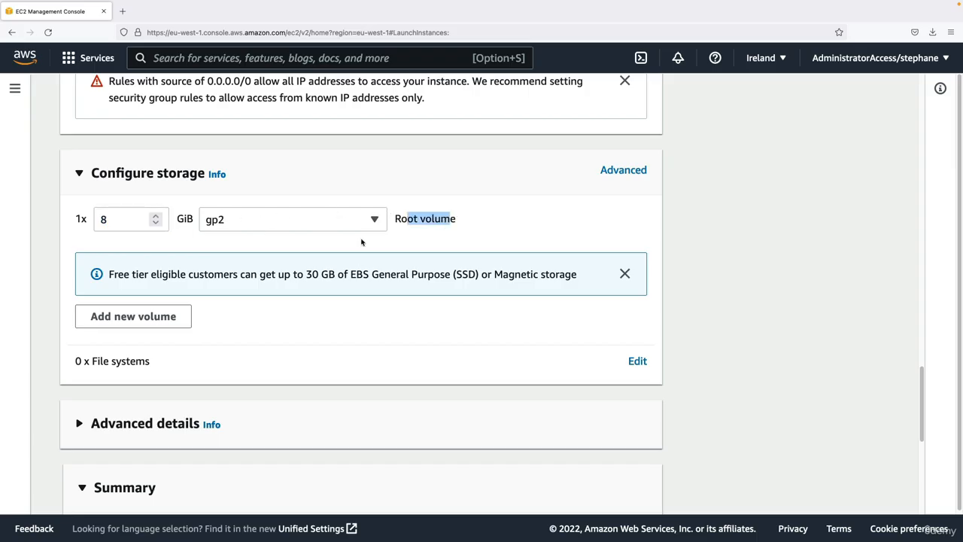
left_click(384, 268)
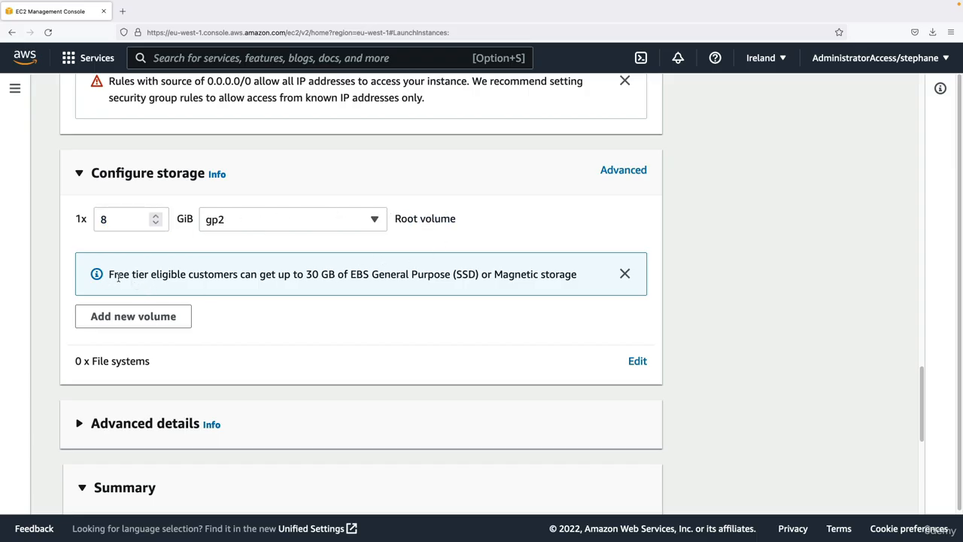
left_click_drag(109, 275, 152, 277)
left_click_drag(306, 274, 478, 276)
left_click(476, 286)
- Show the advanced storage configuration, expand the AMI root volume and examine its Delete on termination setting
left_click(616, 175)
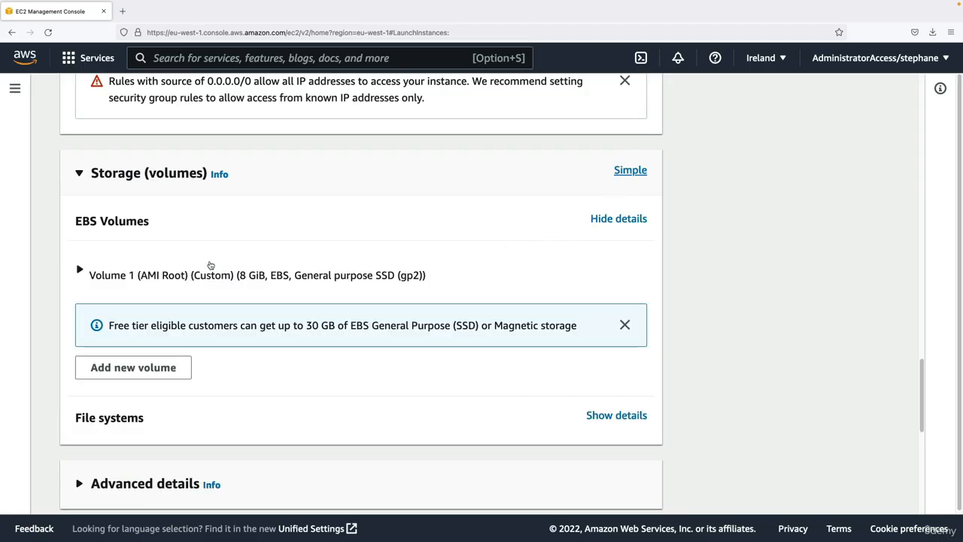
left_click(210, 271)
scroll(218, 272, "down", 1)
scroll(226, 267, "down", 3)
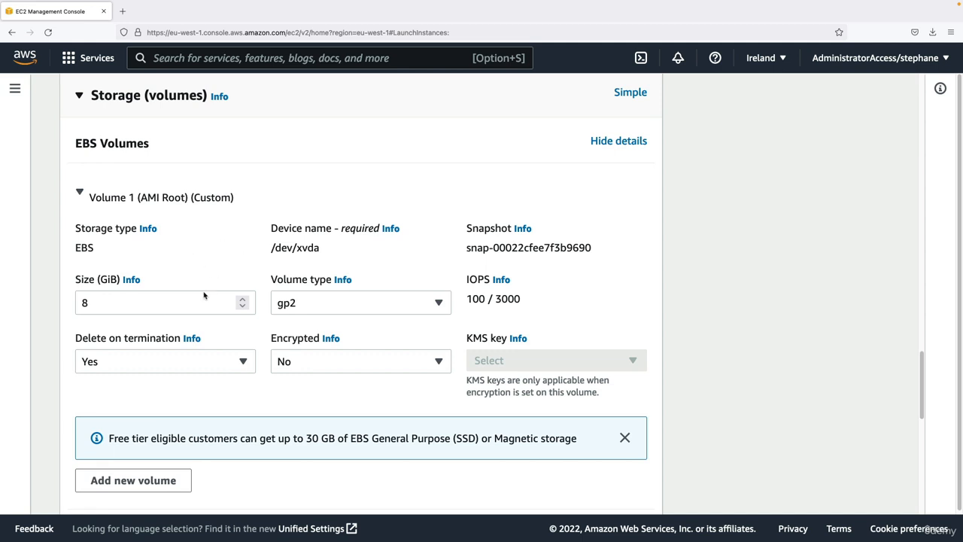
left_click_drag(74, 342, 182, 340)
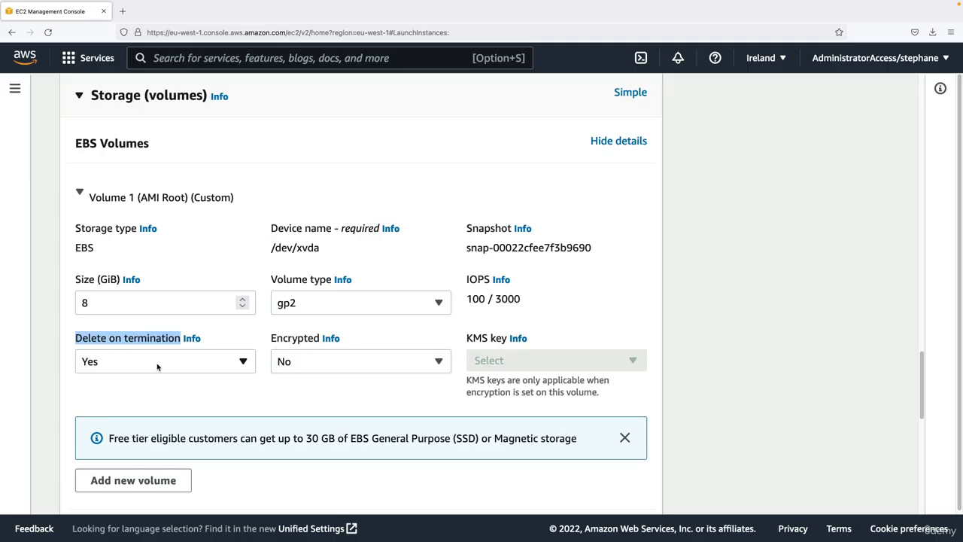
left_click(170, 341)
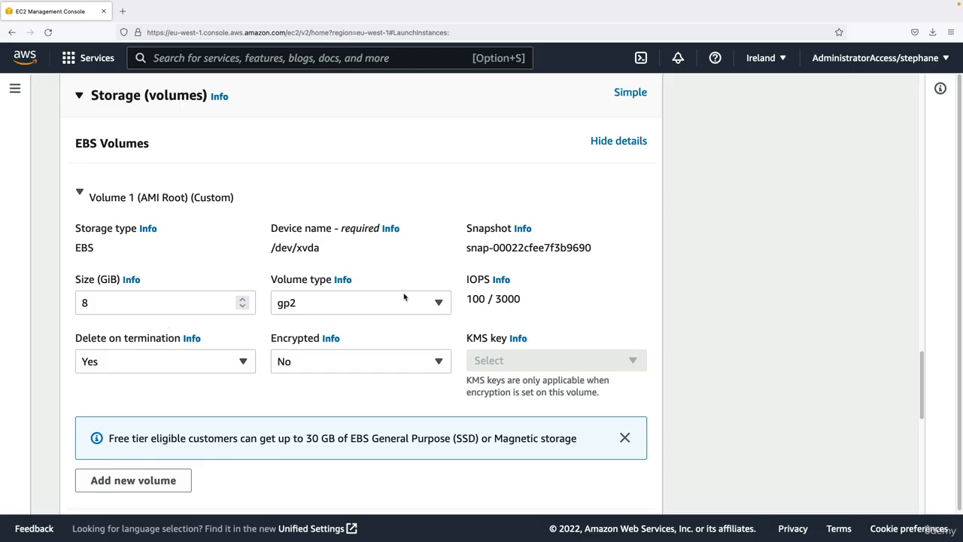
- Hide and show the EBS volume details again, and return the storage configuration to the simple view
left_click(613, 144)
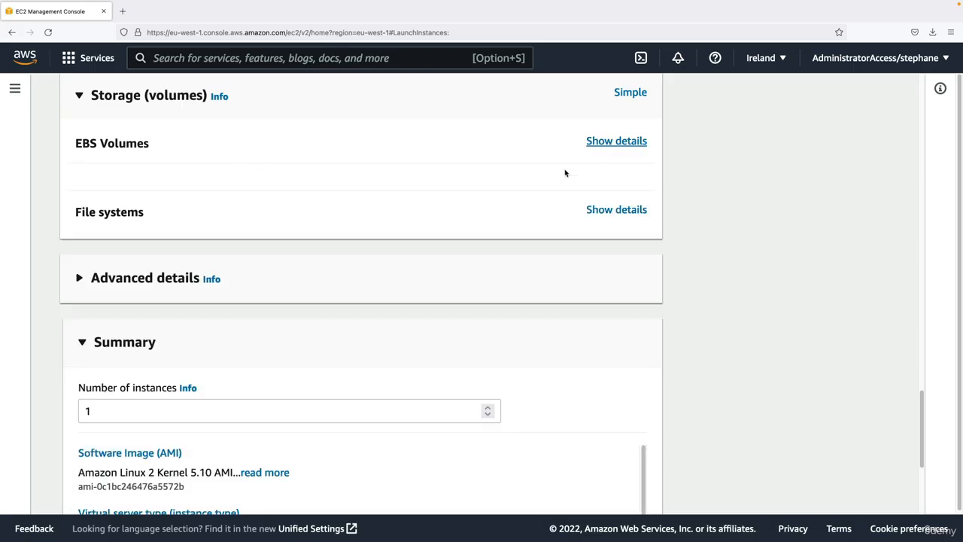
left_click(620, 144)
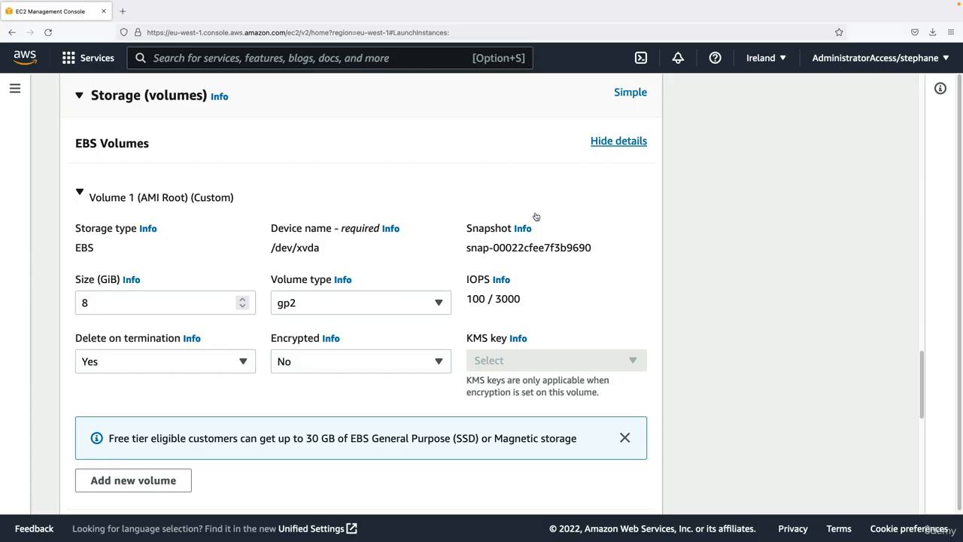
left_click(637, 100)
scroll(376, 182, "up", 1)
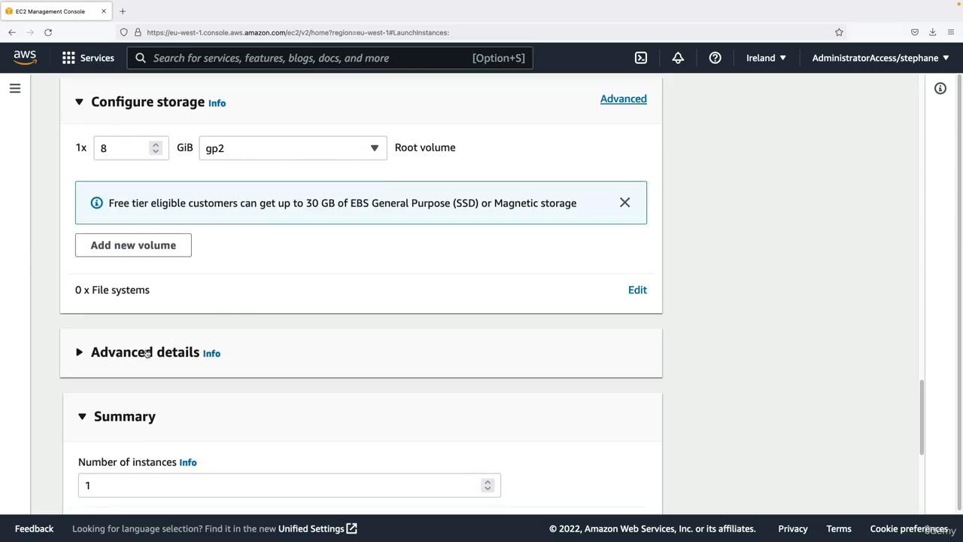
- Expand the instance's advanced details, look through the options and place the cursor in the empty User data field
left_click(148, 353)
scroll(149, 346, "down", 2)
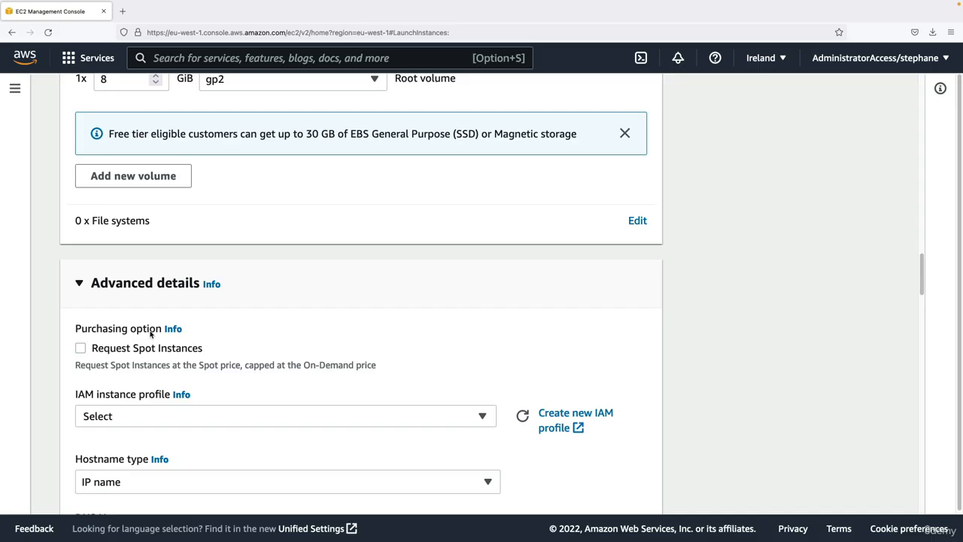
scroll(150, 334, "down", 2)
scroll(124, 313, "down", 1)
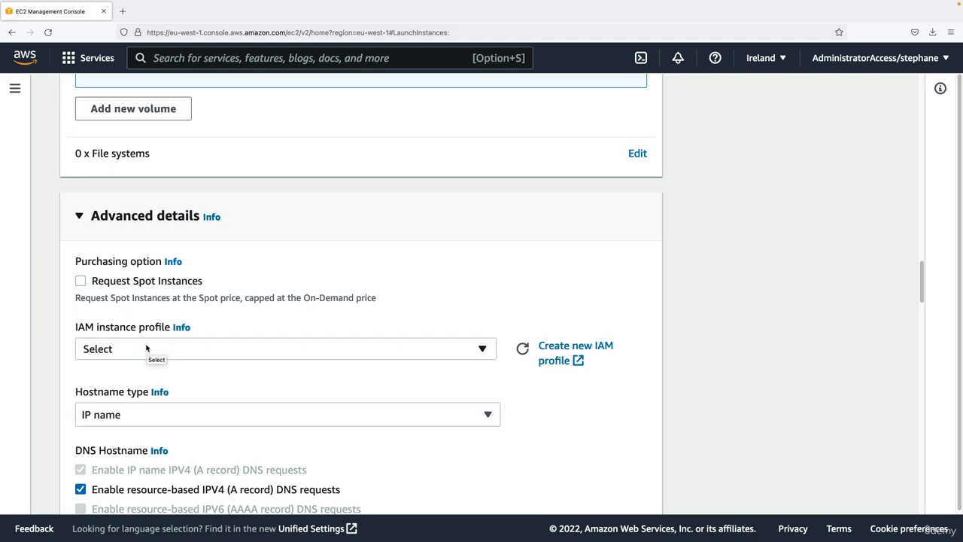
scroll(147, 347, "down", 3)
scroll(160, 335, "down", 5)
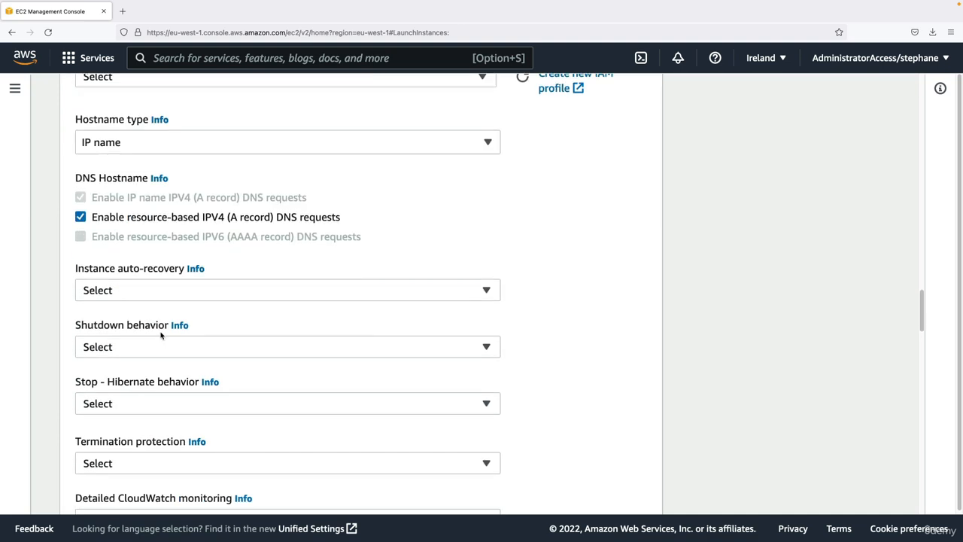
scroll(160, 335, "down", 10)
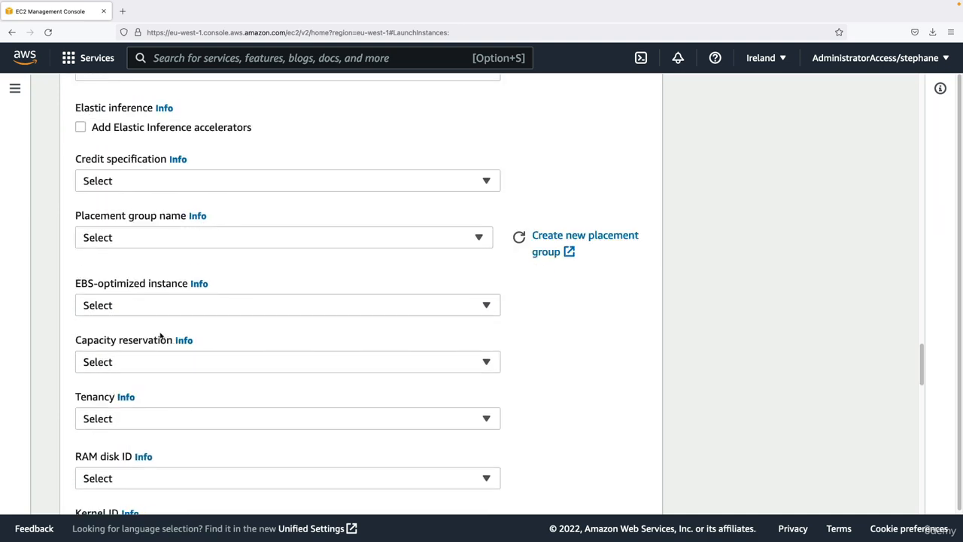
scroll(160, 336, "down", 10)
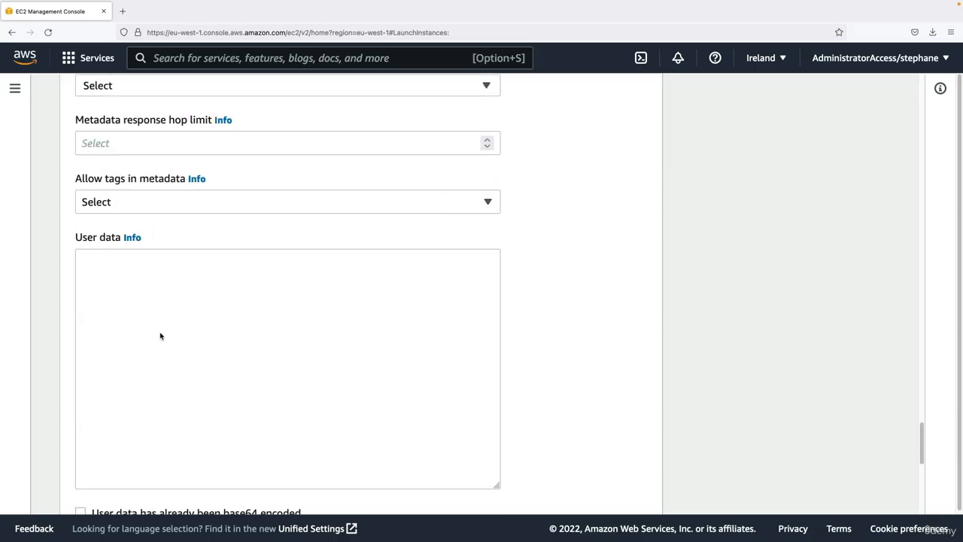
left_click(168, 324)
scroll(134, 288, "down", 1)
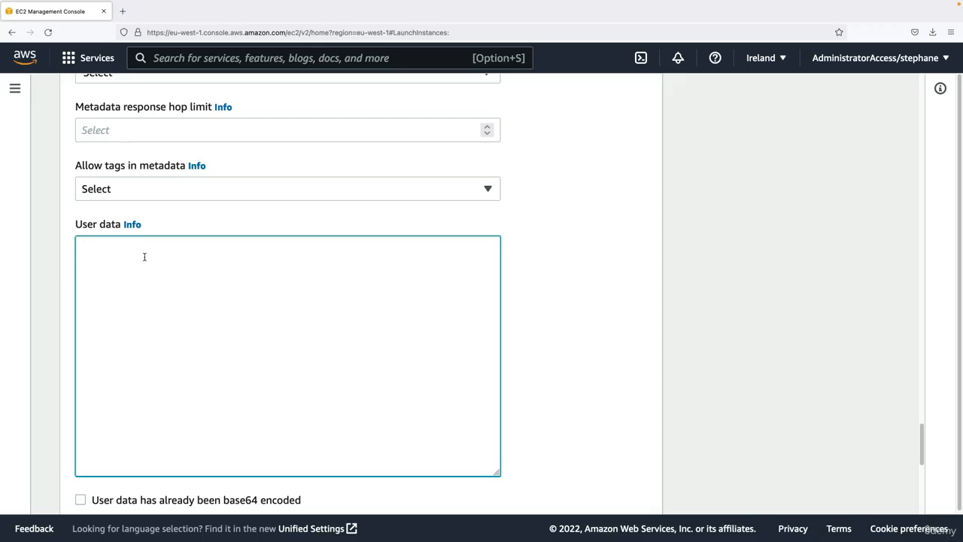
- Switch to VS Code, open ec2-user-data.sh from the ec2-fundamentals folder and copy the entire script
key("ctrl+Left")
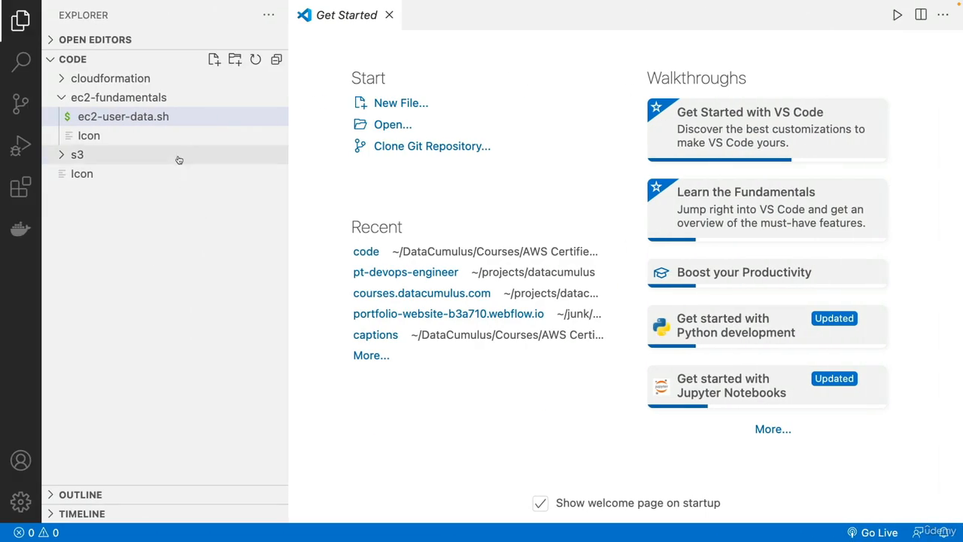
left_click(178, 120)
key("super+a")
left_click(452, 165)
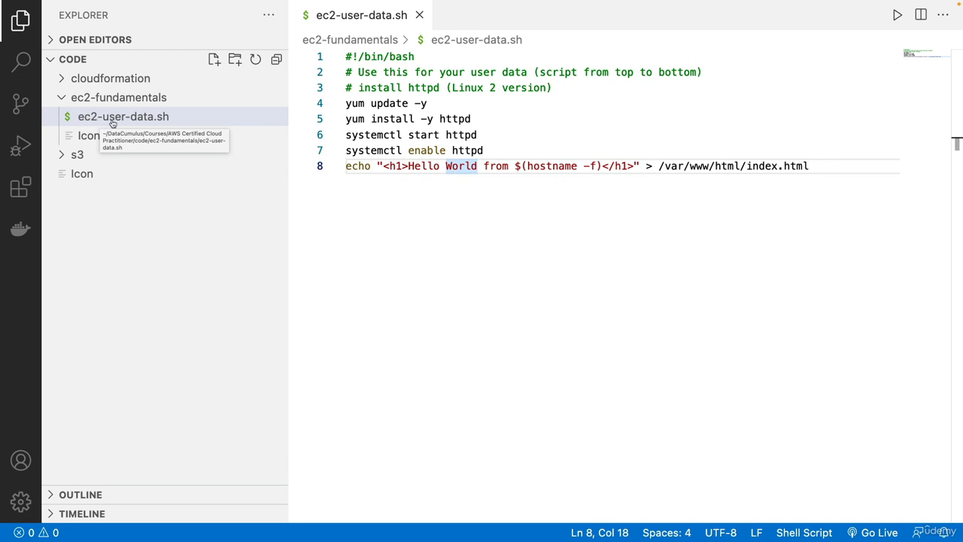
left_click(370, 149)
key("super+a")
key("super+c")
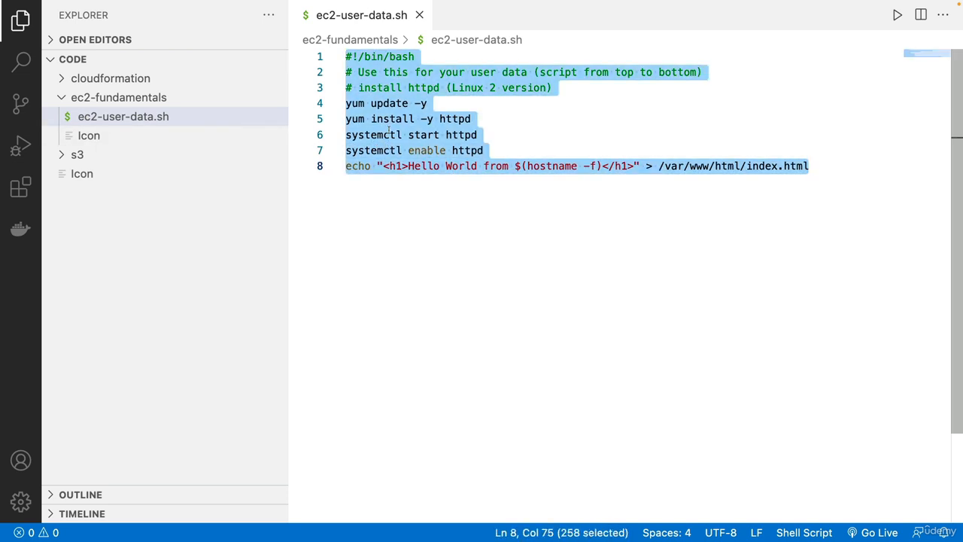
- Switch back to the EC2 console in the browser and paste the copied bash script into the User data field
key("super+Tab")
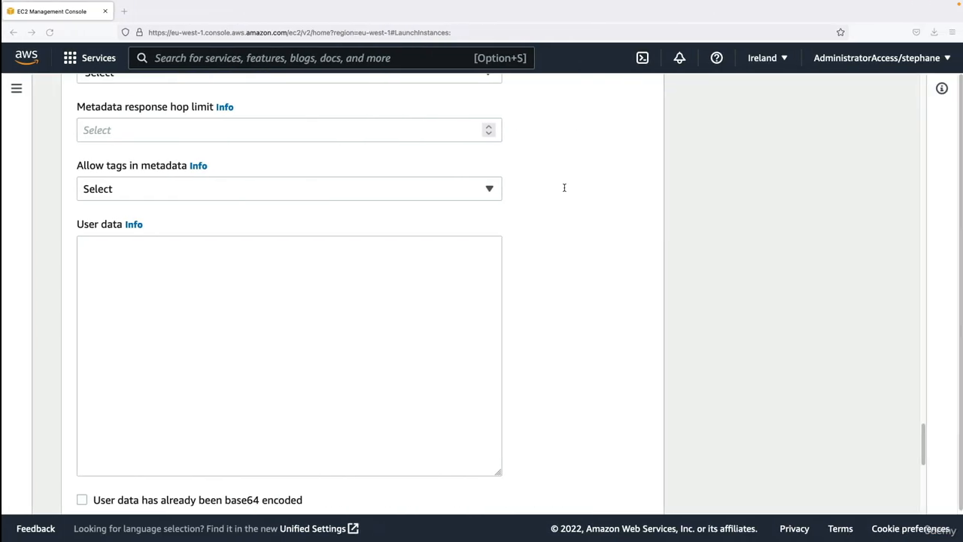
left_click(426, 277)
key("super+v")
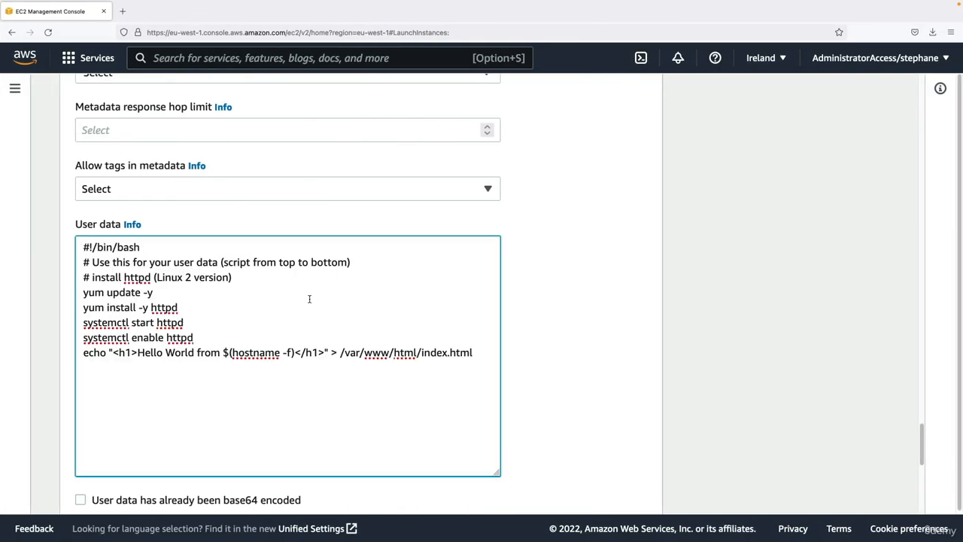
- Review the user data script, checking the yum update, the httpd installation and the echo line writing to index.html
left_click_drag(82, 247, 469, 349)
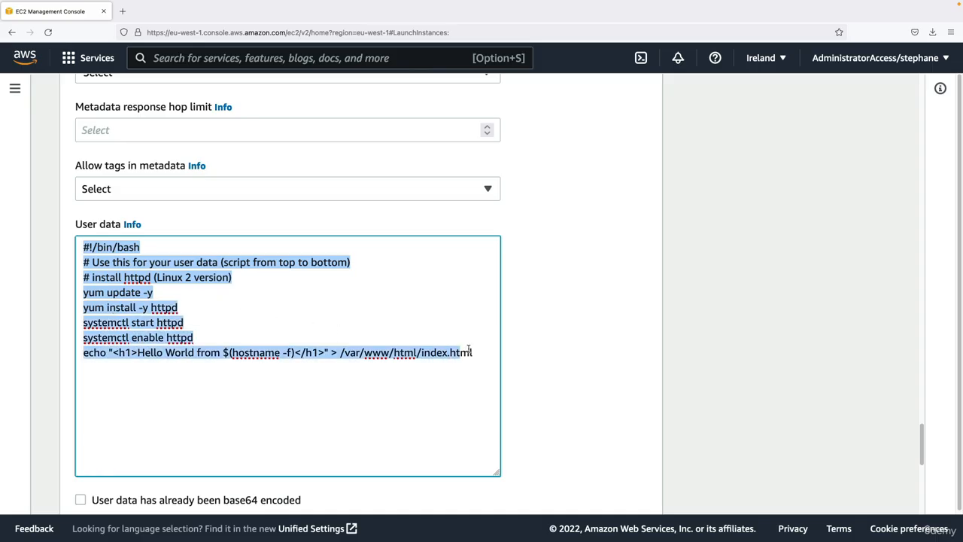
left_click(479, 349)
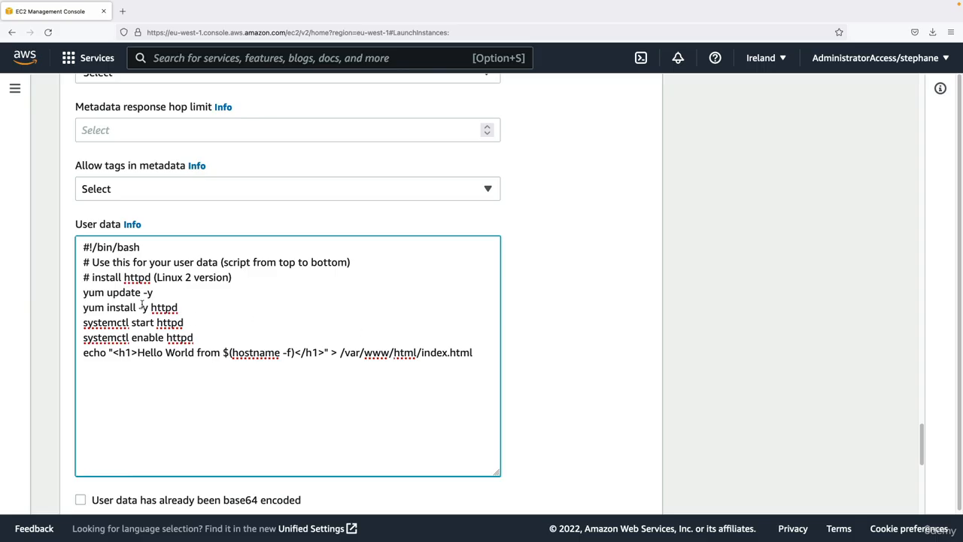
left_click_drag(95, 292, 154, 293)
double_click(163, 307)
left_click_drag(89, 352, 328, 352)
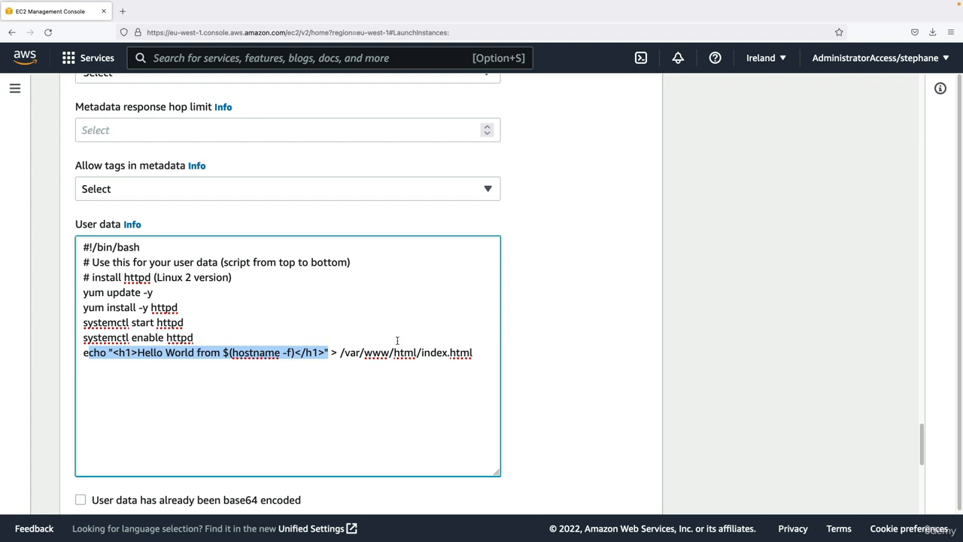
double_click(435, 352)
left_click(310, 337)
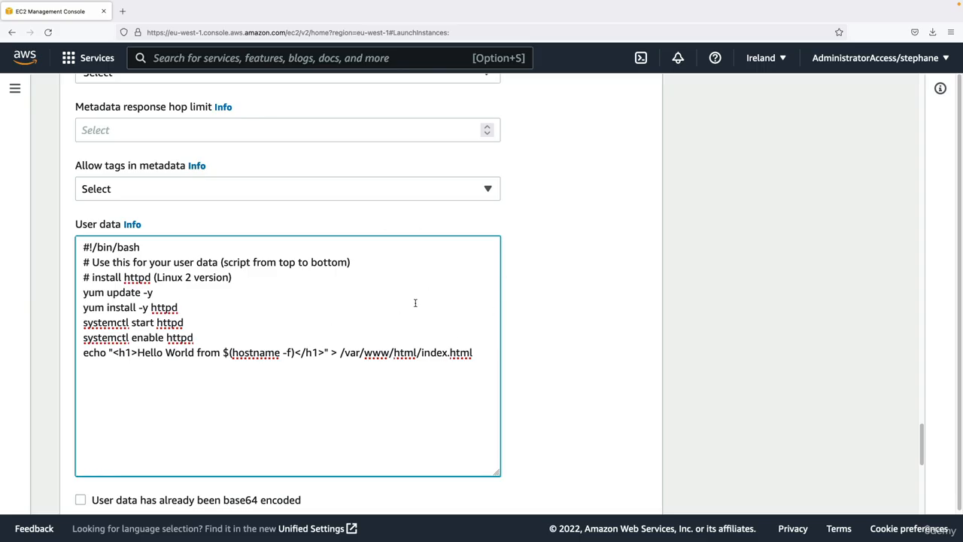
- Review the launch summary, checking the number of instances, AMI, instance type, security group and storage
scroll(402, 314, "down", 5)
scroll(399, 317, "down", 3)
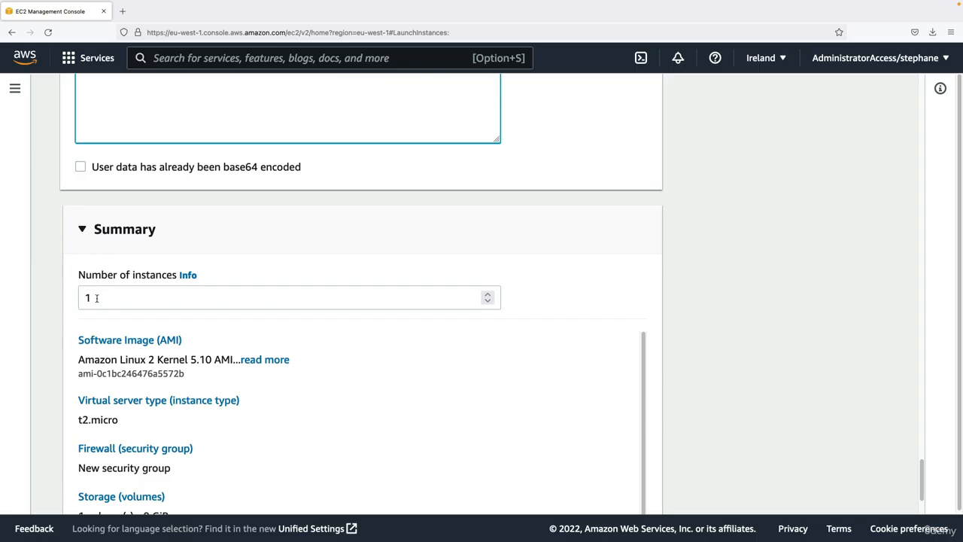
scroll(110, 278, "down", 2)
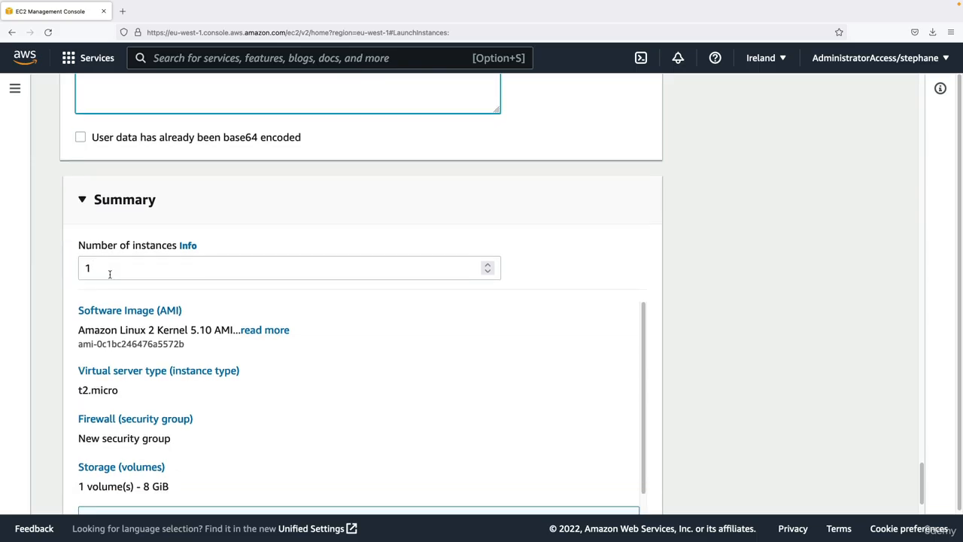
scroll(113, 395, "down", 1)
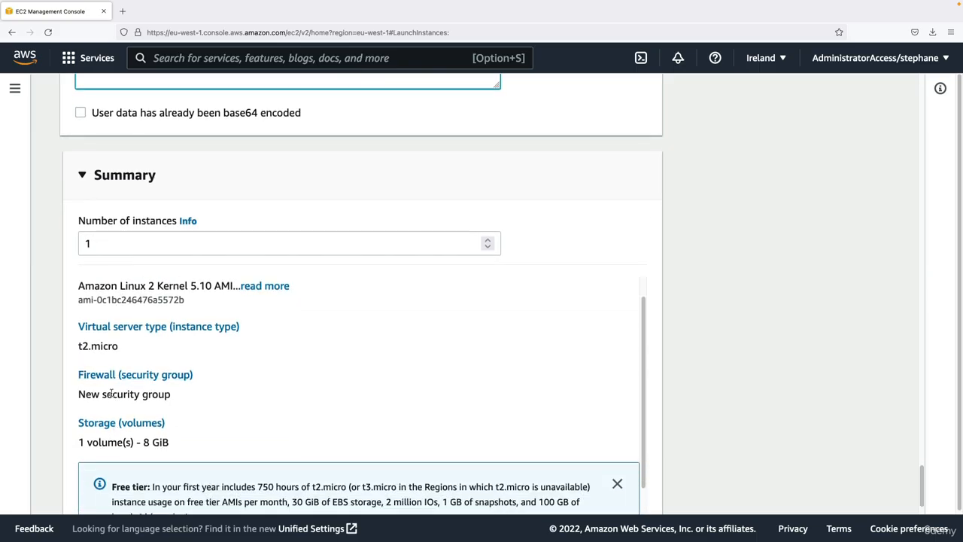
scroll(113, 395, "up", 1)
scroll(47, 359, "down", 1)
scroll(43, 356, "down", 2)
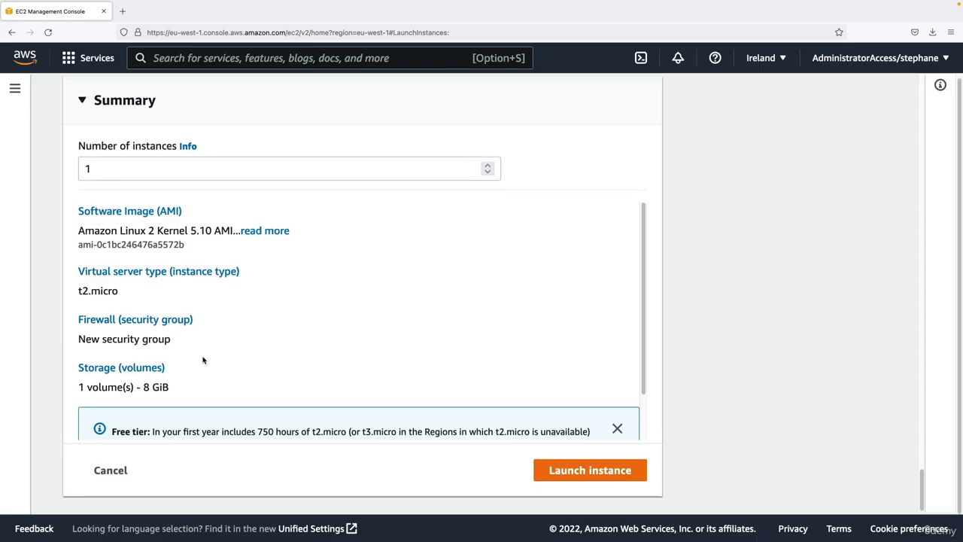
scroll(216, 361, "down", 2)
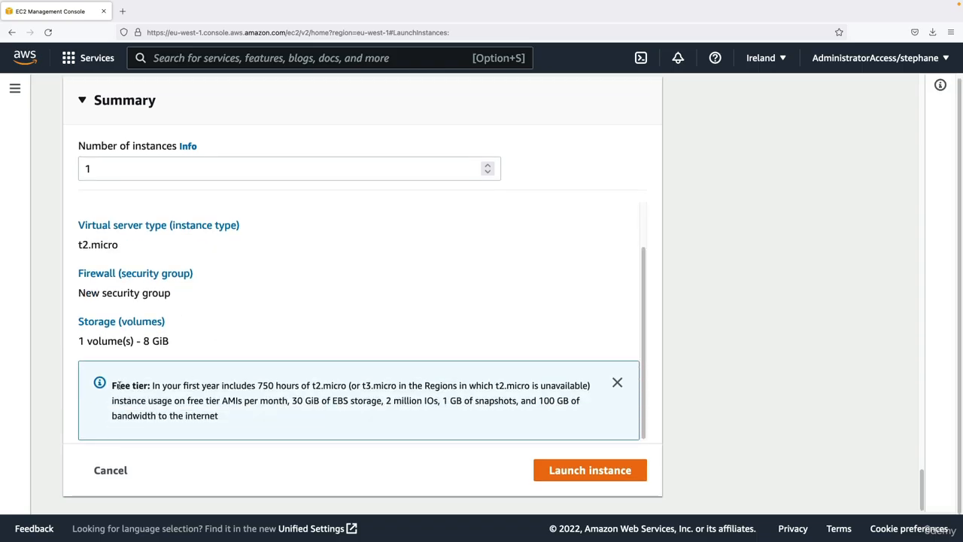
- Read the Free tier note in the summary, covering the monthly instance hours, eligible instance types and EBS storage
left_click_drag(112, 385, 136, 386)
left_click_drag(163, 385, 349, 385)
left_click(275, 385)
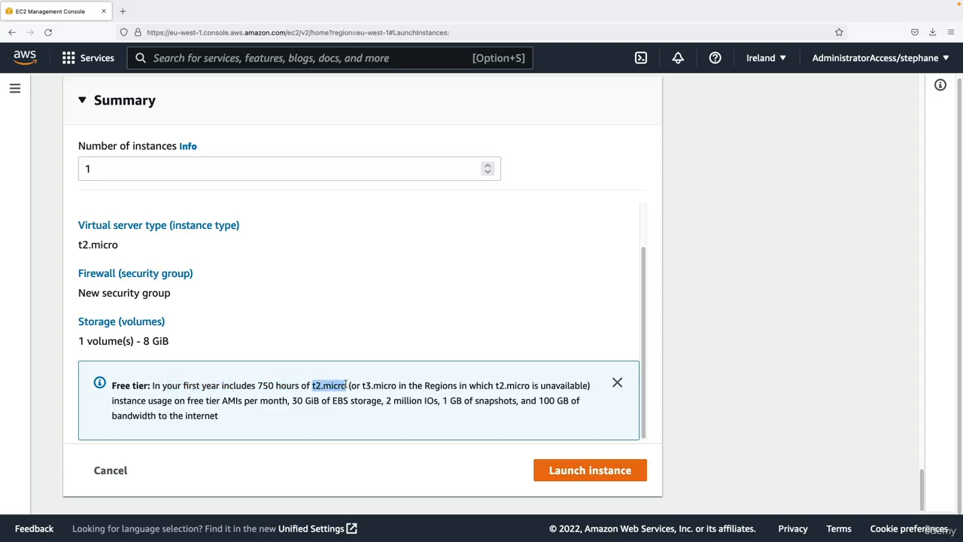
left_click(364, 384)
left_click_drag(346, 385, 398, 385)
left_click(399, 386)
left_click_drag(292, 400, 382, 402)
left_click(382, 402)
- Launch the instance and open the list of all instances, refreshing it to get the current state
left_click(549, 473)
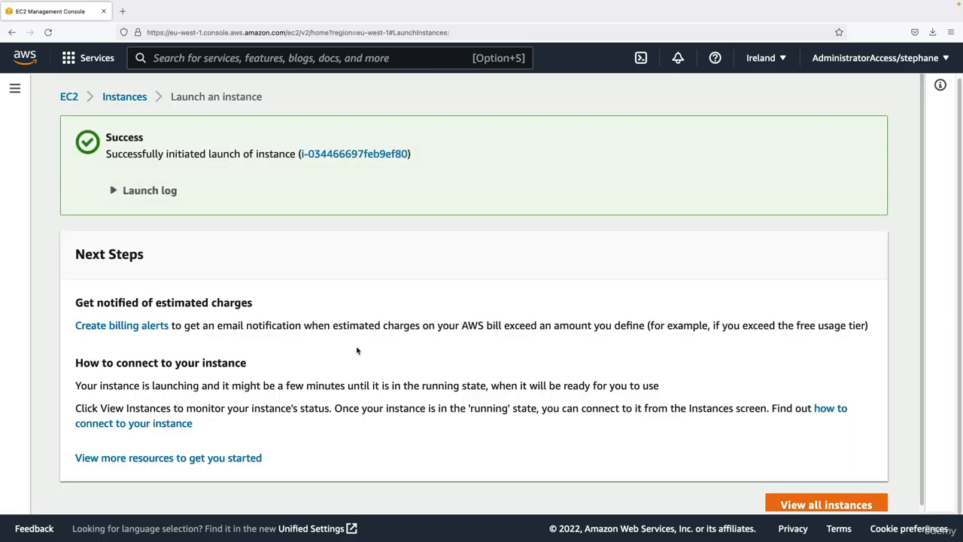
left_click(832, 505)
left_click(471, 94)
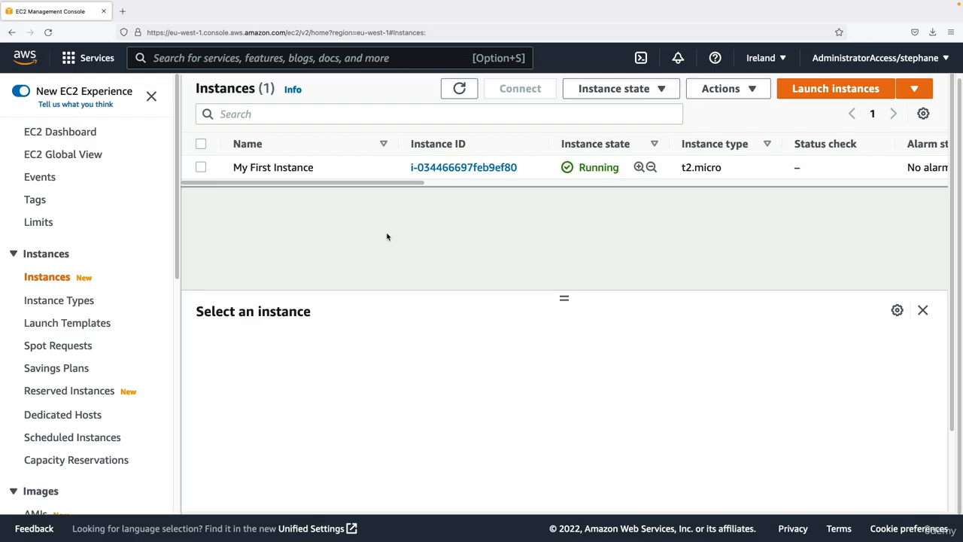
- Select My First Instance, enlarge its details pane and check its name, instance ID and public and private IPv4 addresses
left_click(359, 170)
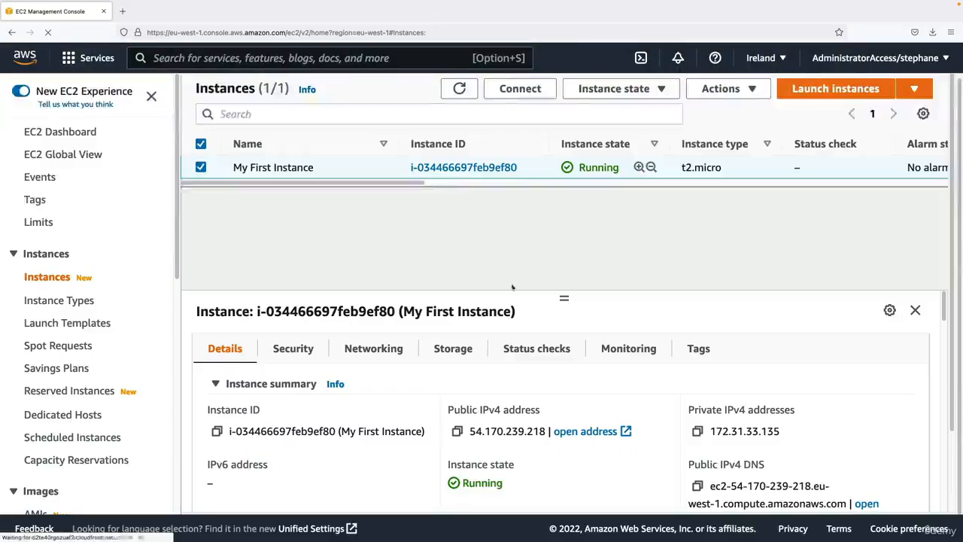
left_click_drag(513, 288, 564, 202)
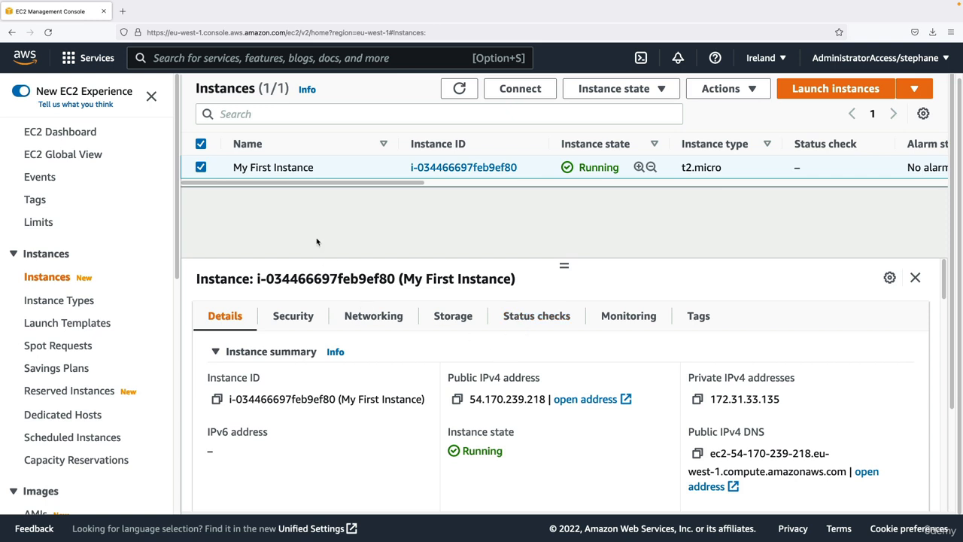
left_click_drag(241, 169, 305, 169)
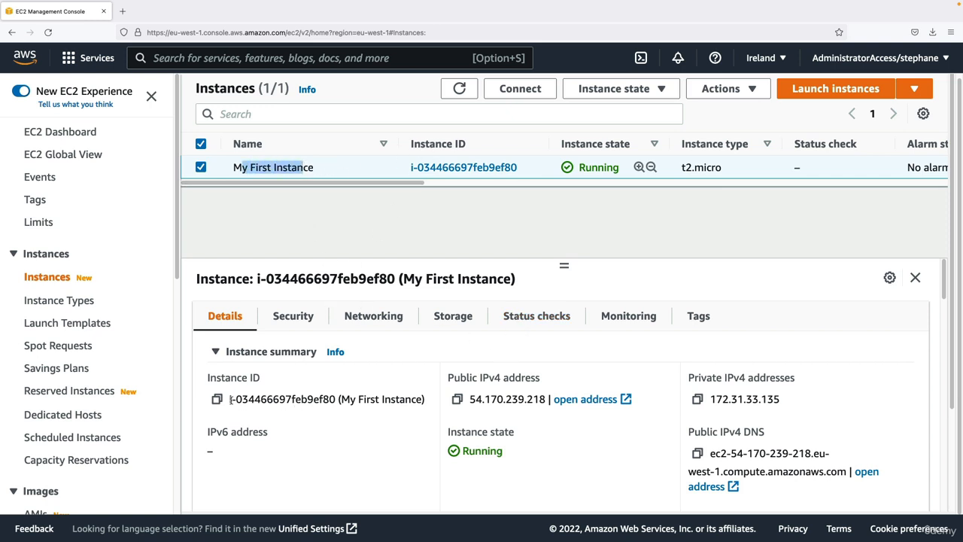
left_click_drag(230, 399, 339, 399)
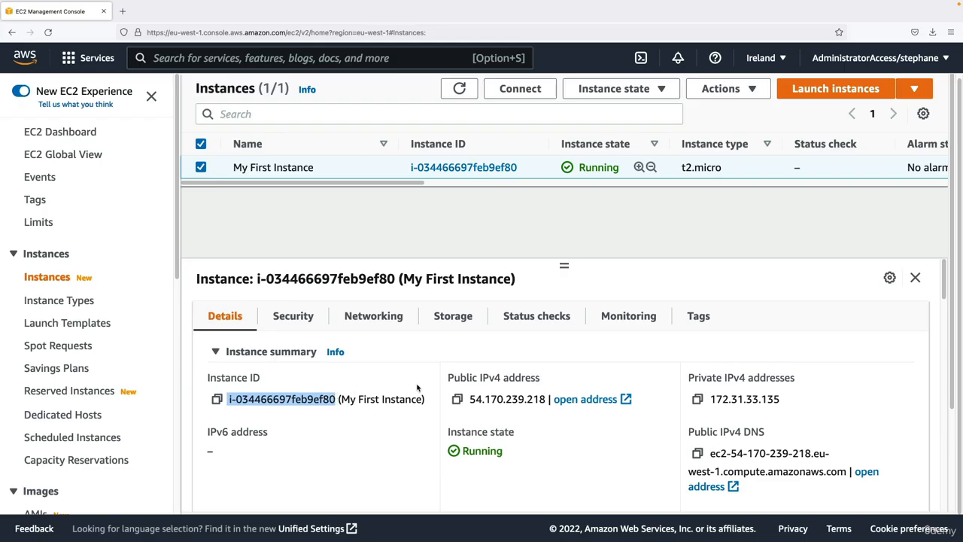
left_click_drag(449, 378, 468, 398)
left_click(543, 397)
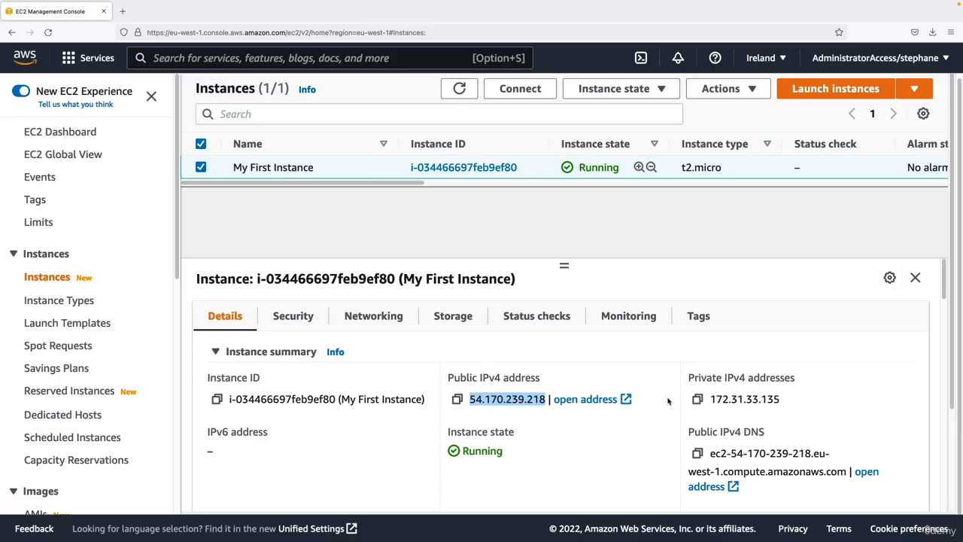
left_click_drag(707, 399, 783, 402)
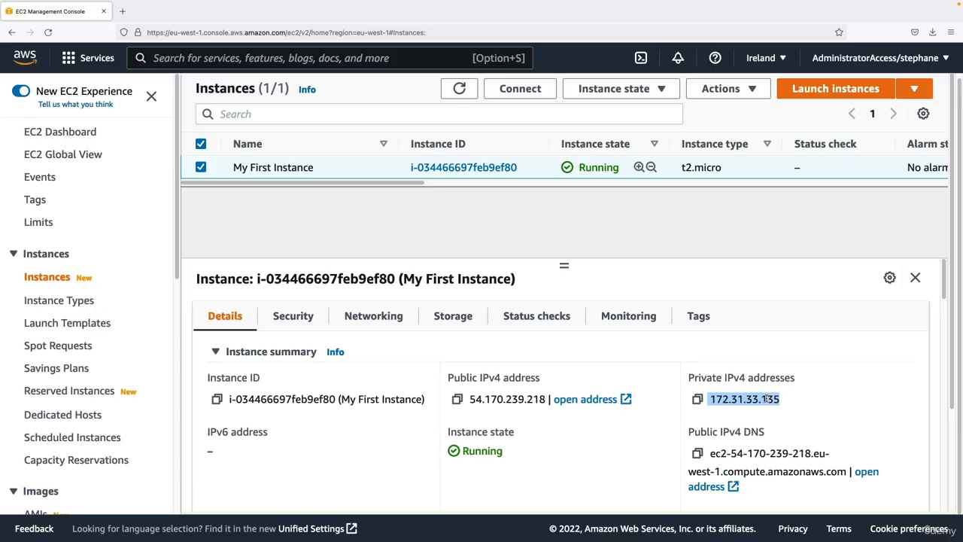
- Check the instance state, hostname type, private IP DNS name and instance type in the instance summary
scroll(698, 417, "down", 3)
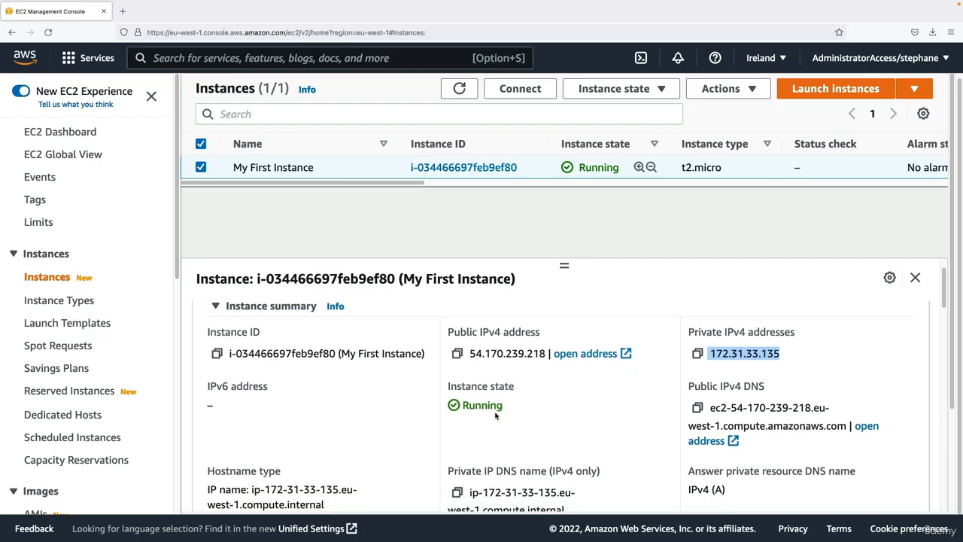
scroll(495, 414, "down", 5)
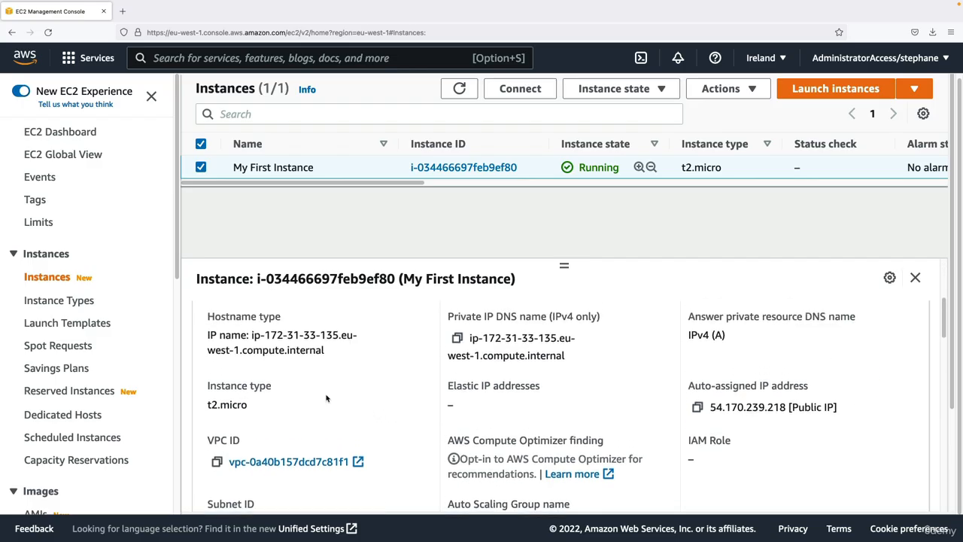
left_click_drag(260, 331, 289, 354)
left_click_drag(460, 314, 502, 349)
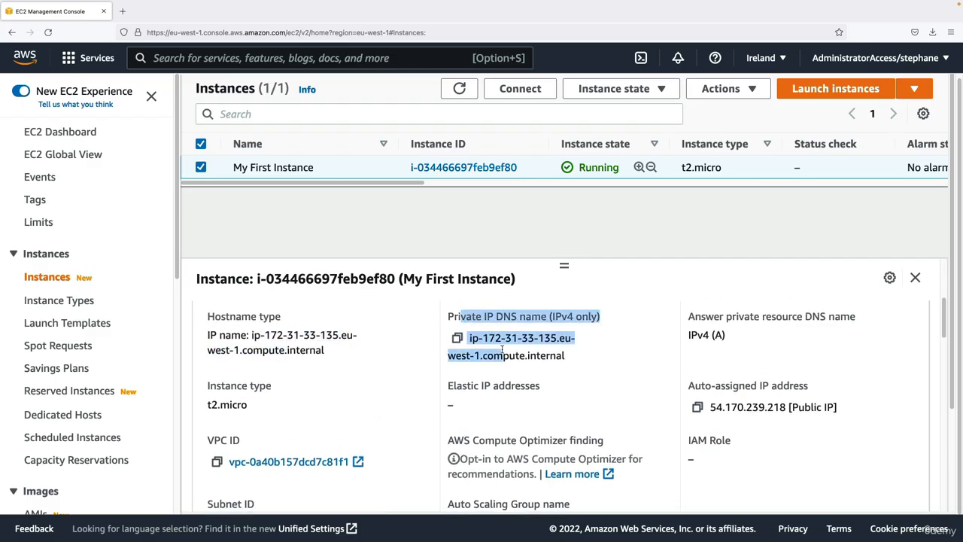
left_click(503, 349)
left_click_drag(206, 389, 263, 410)
left_click(262, 413)
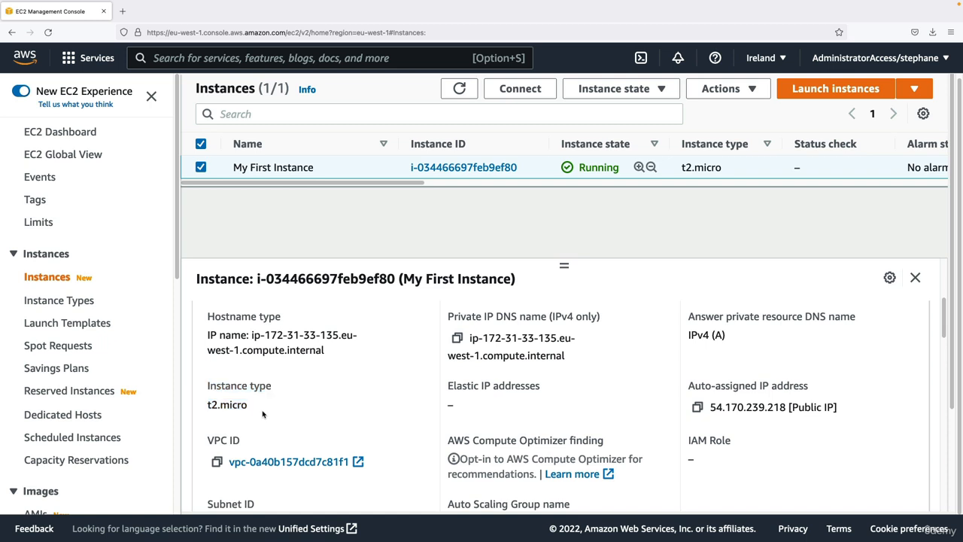
- Examine the instance details of My First Instance, including its platform, AMI and key pair name
scroll(482, 410, "down", 5)
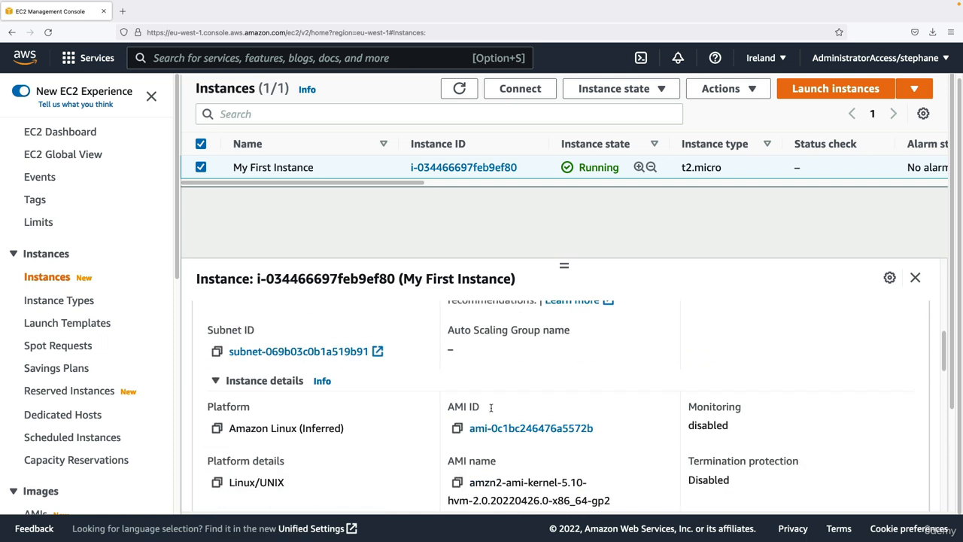
scroll(491, 410, "down", 1)
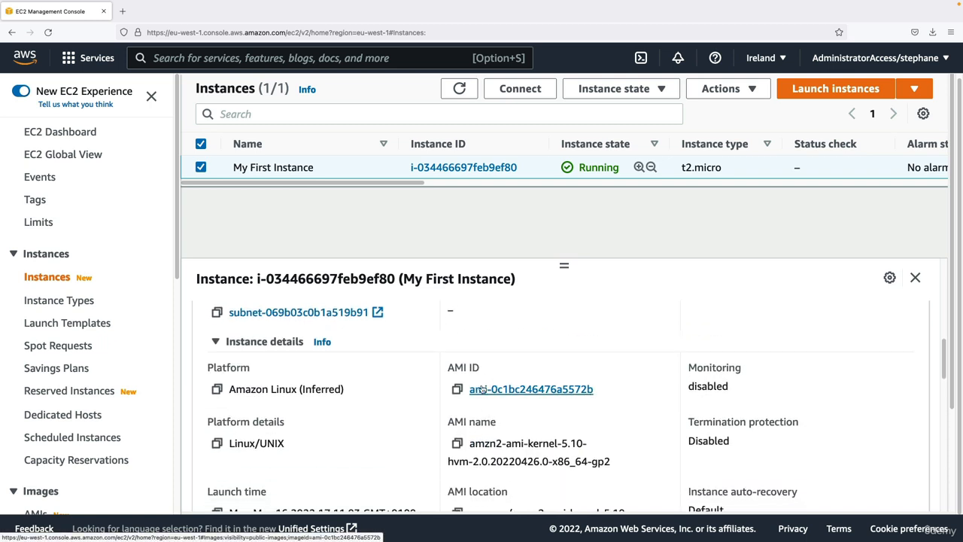
scroll(503, 393, "down", 1)
triple_click(272, 353)
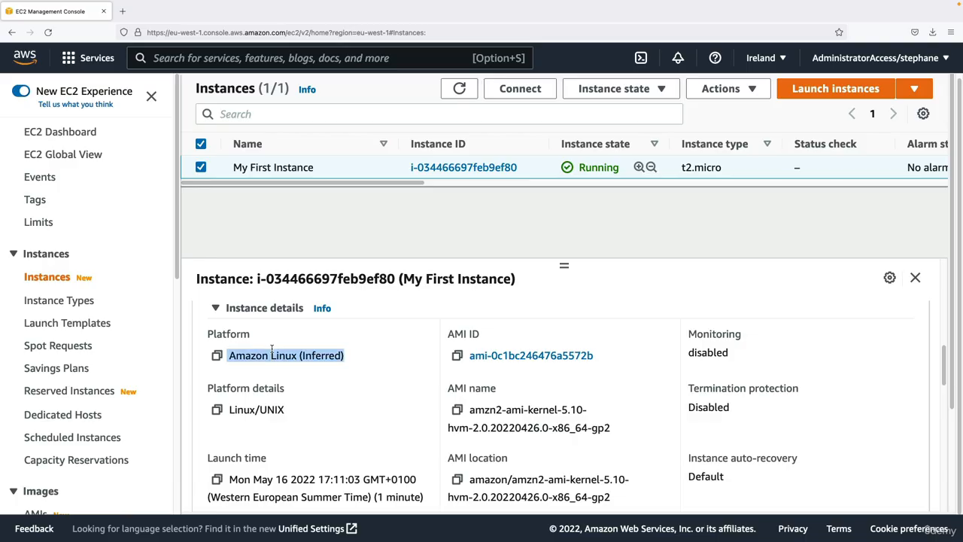
scroll(643, 439, "down", 3)
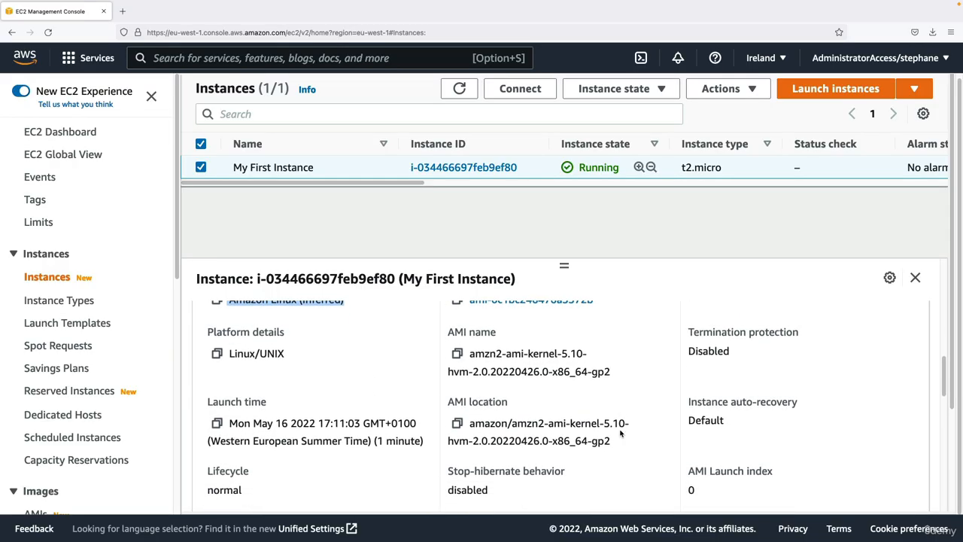
scroll(609, 430, "down", 1)
scroll(217, 452, "down", 1)
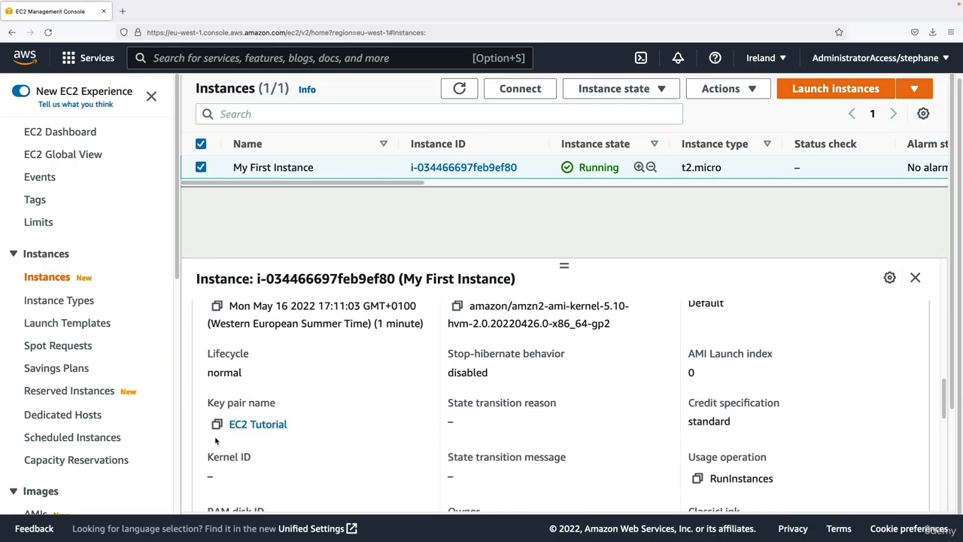
left_click_drag(209, 402, 276, 404)
scroll(273, 427, "down", 1)
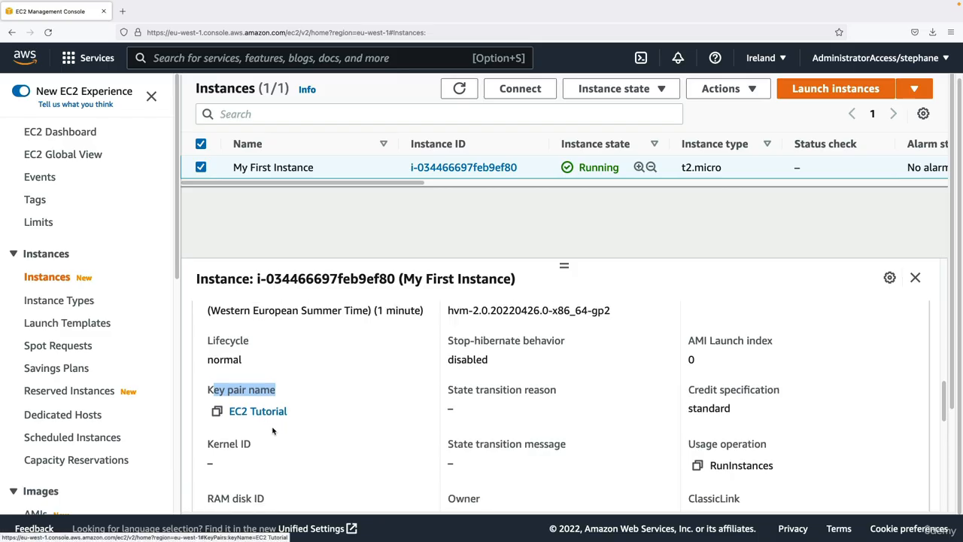
scroll(274, 425, "down", 1)
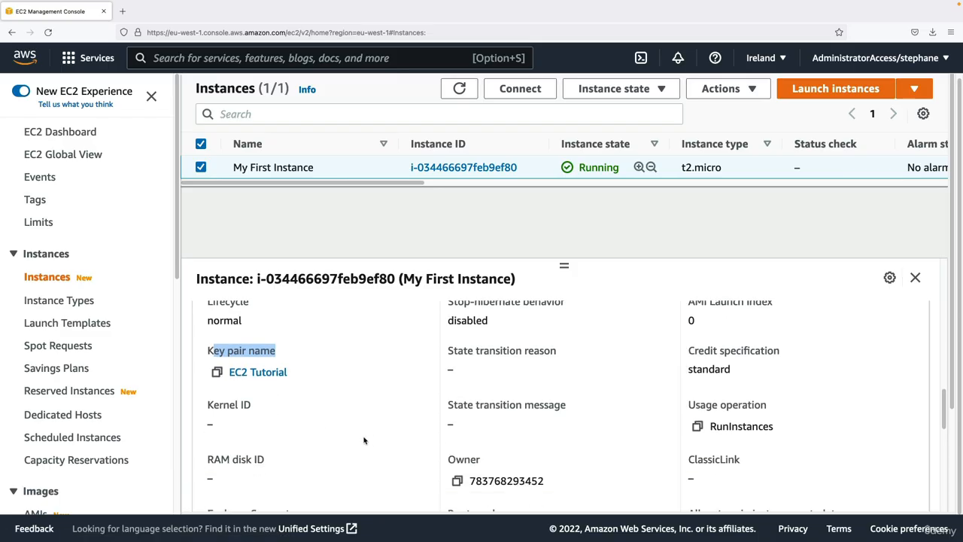
scroll(338, 425, "down", 2)
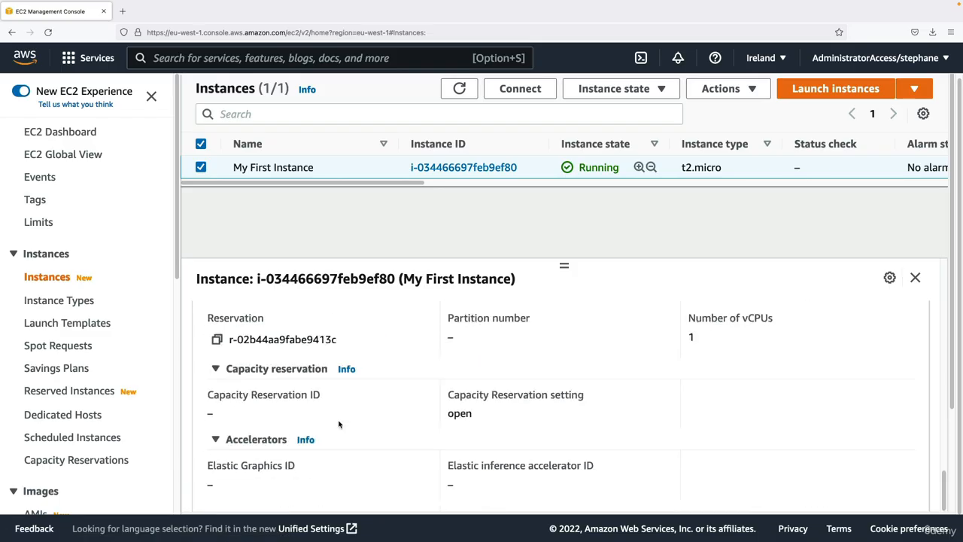
- Open the security information of My First Instance and examine its security group and the inbound rules' port ranges and sources
scroll(338, 425, "up", 5)
left_click(295, 311)
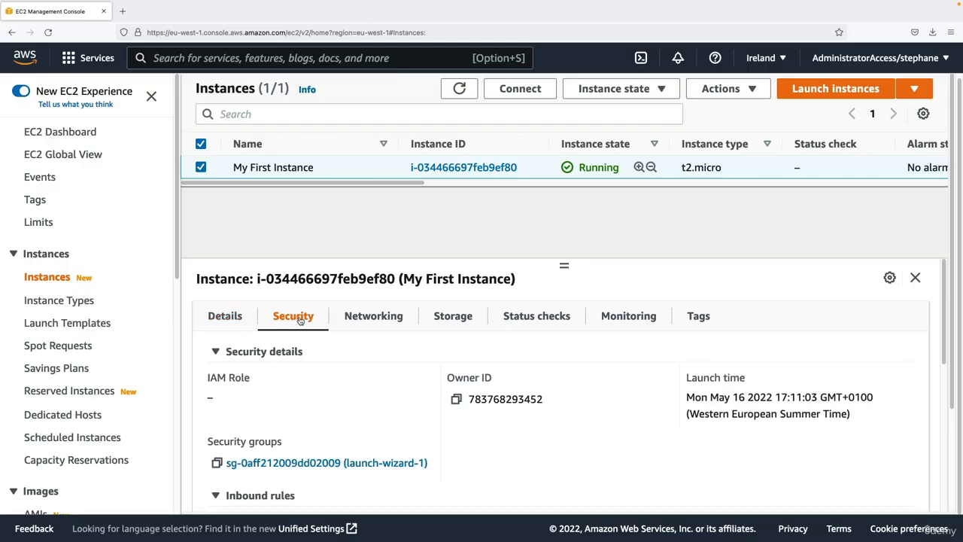
scroll(337, 385, "down", 1)
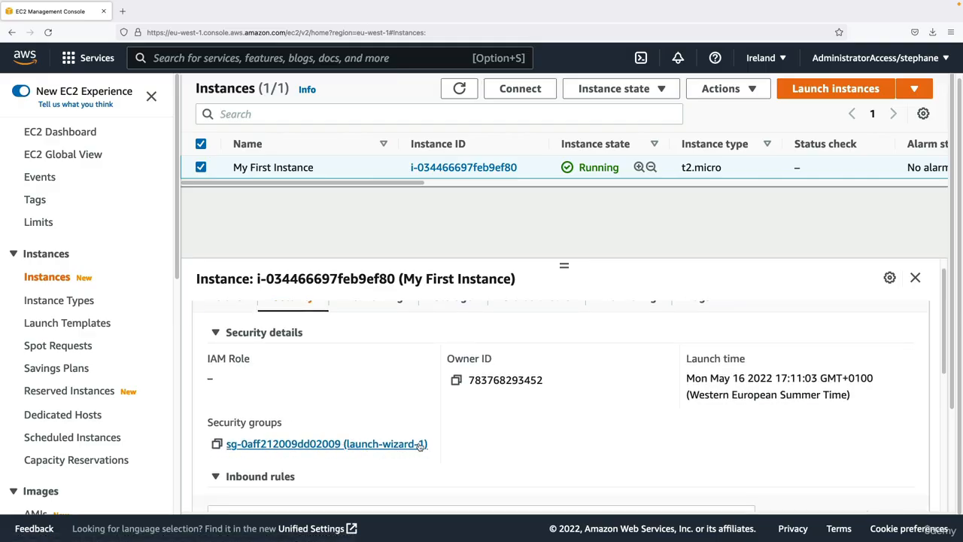
scroll(421, 446, "down", 5)
scroll(402, 436, "up", 3)
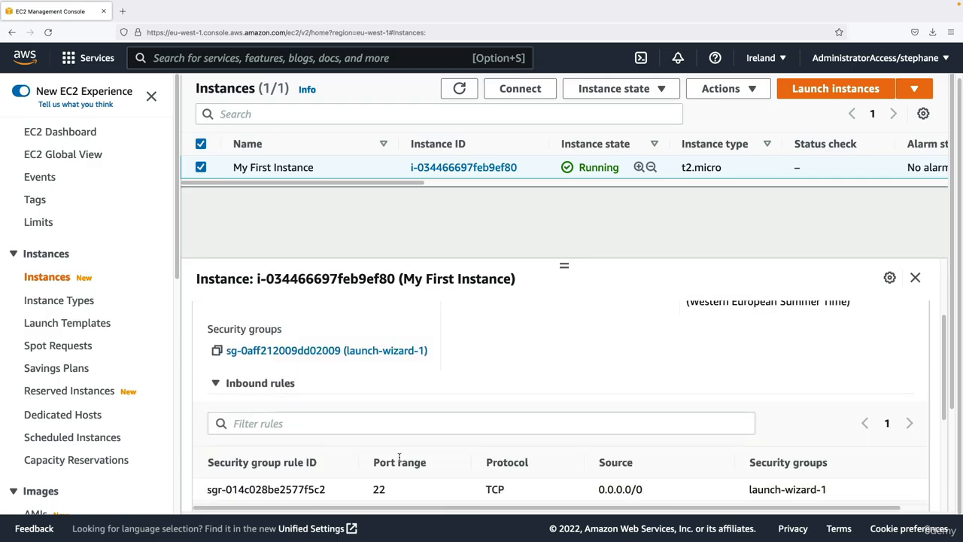
scroll(399, 452, "down", 3)
double_click(378, 394)
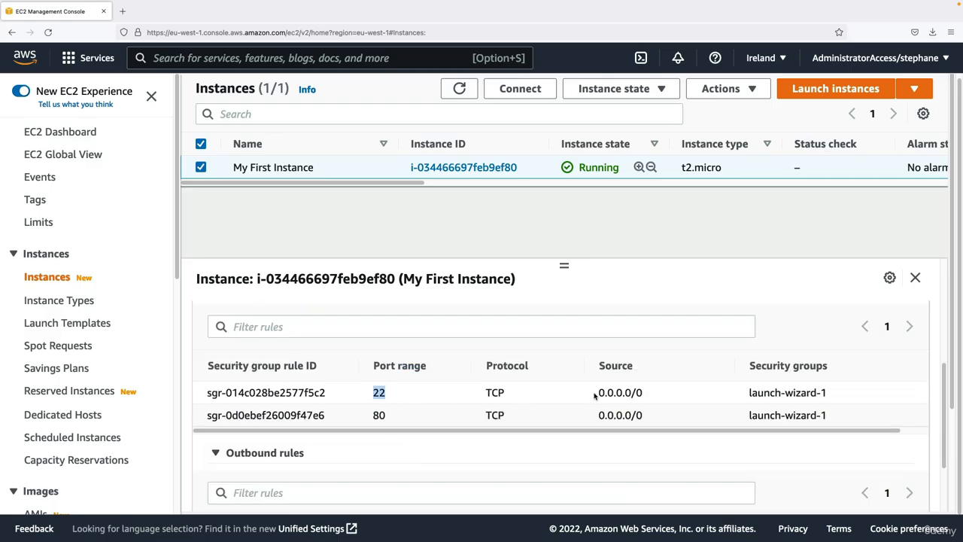
left_click_drag(595, 394, 684, 400)
double_click(376, 416)
left_click_drag(595, 417, 674, 416)
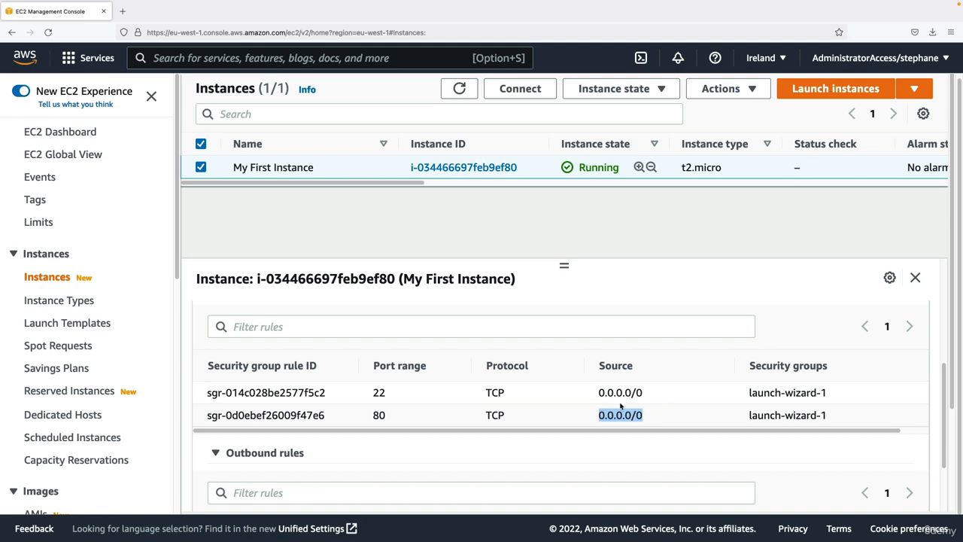
scroll(620, 406, "up", 2)
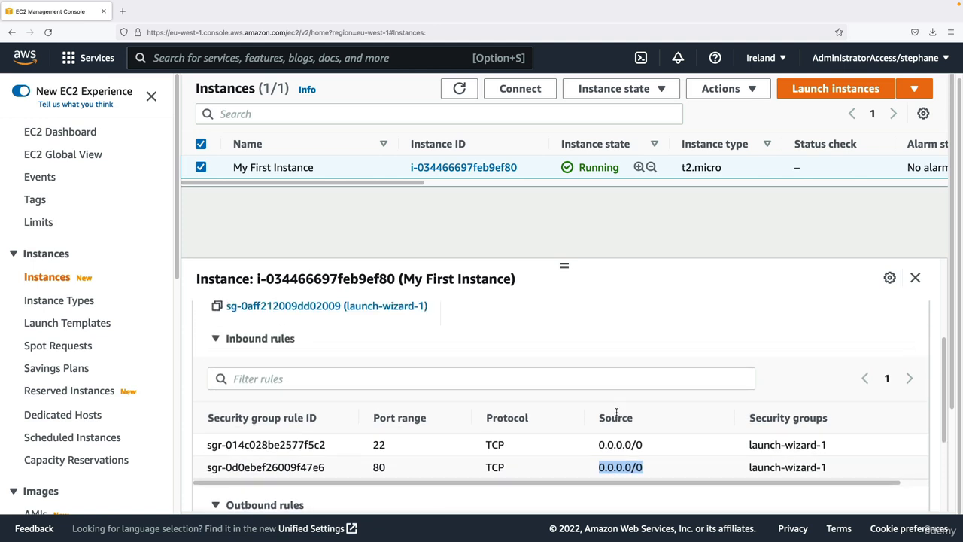
- Check the port range and destination of the security group's outbound rule
scroll(414, 401, "down", 5)
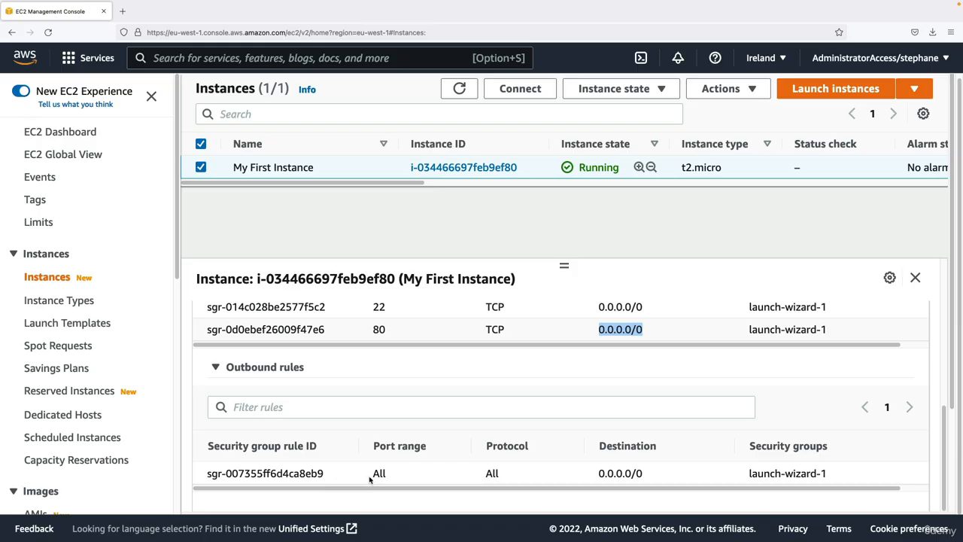
left_click_drag(370, 478, 482, 461)
left_click_drag(615, 467, 667, 473)
left_click(667, 474)
scroll(667, 473, "up", 10)
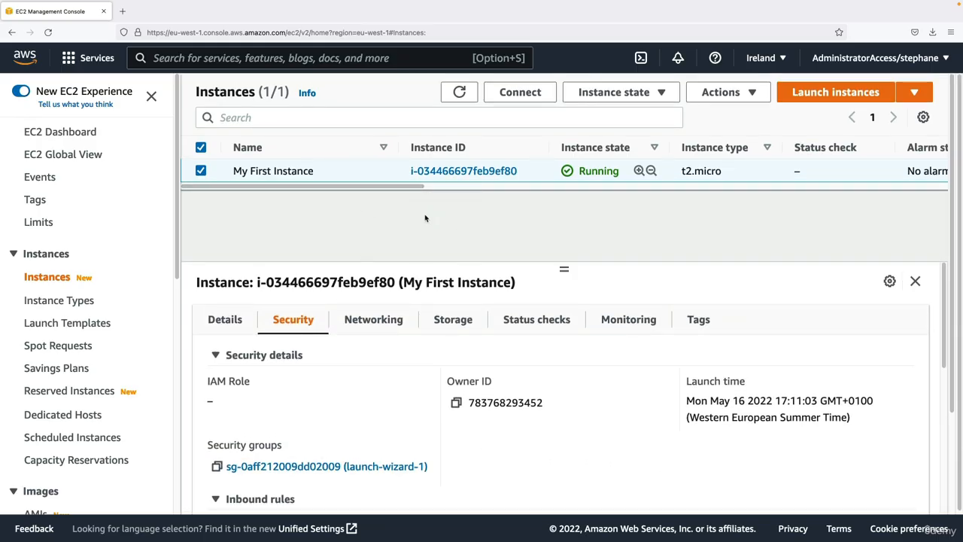
- Examine the storage information of My First Instance, including the root volume's device name, size and attachment status
left_click(455, 320)
scroll(423, 377, "down", 3)
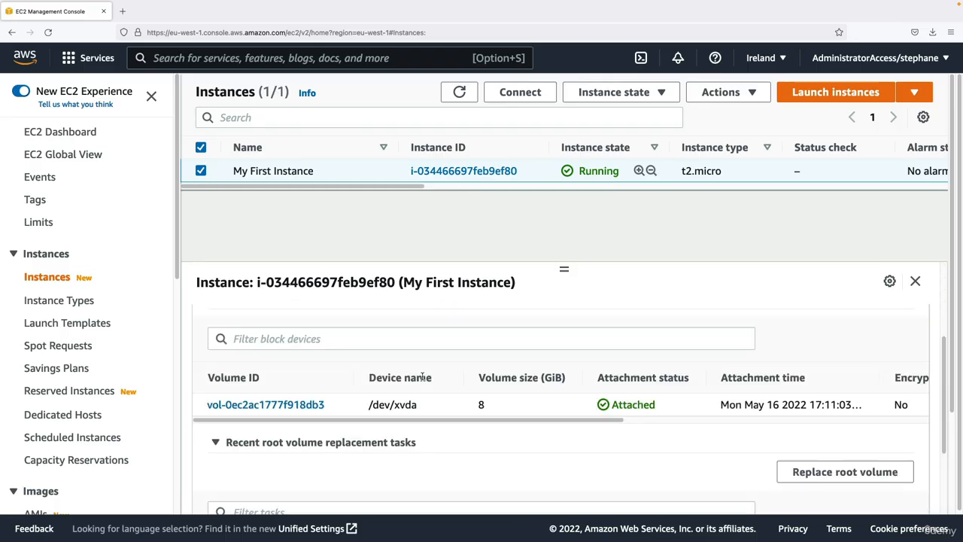
left_click_drag(465, 409, 509, 413)
scroll(485, 412, "up", 3)
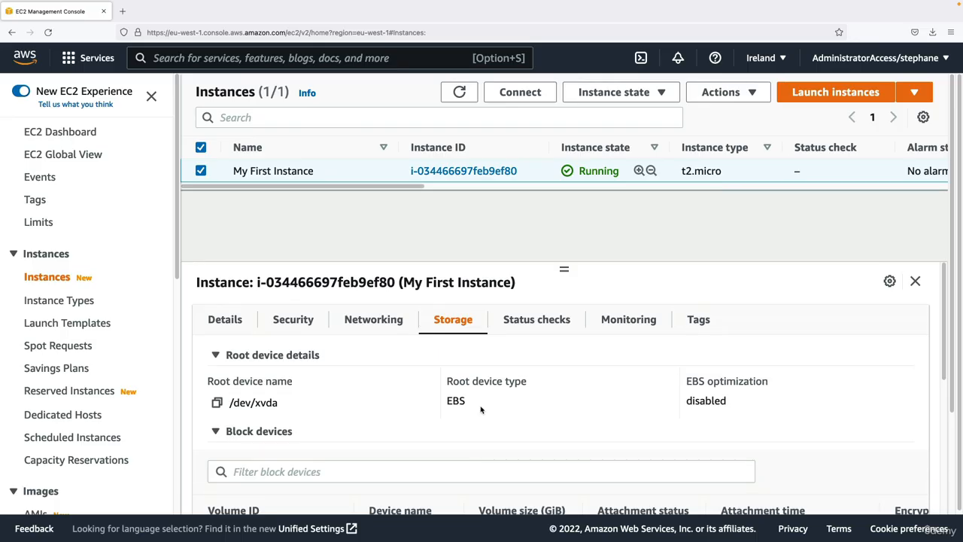
- Copy the public IPv4 address of My First Instance from its details and follow the address's open link
left_click(225, 320)
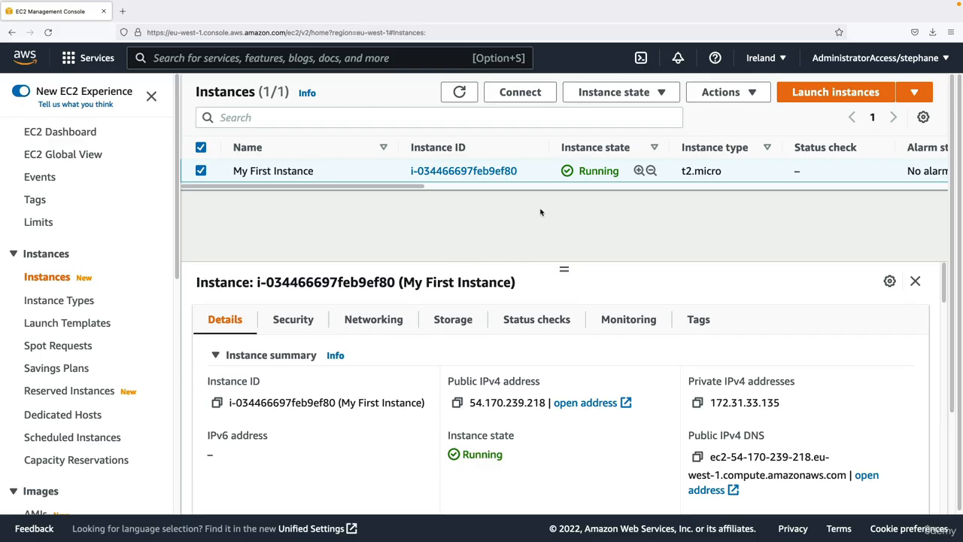
left_click_drag(448, 382, 547, 385)
left_click(483, 397)
left_click(458, 404)
left_click(585, 402)
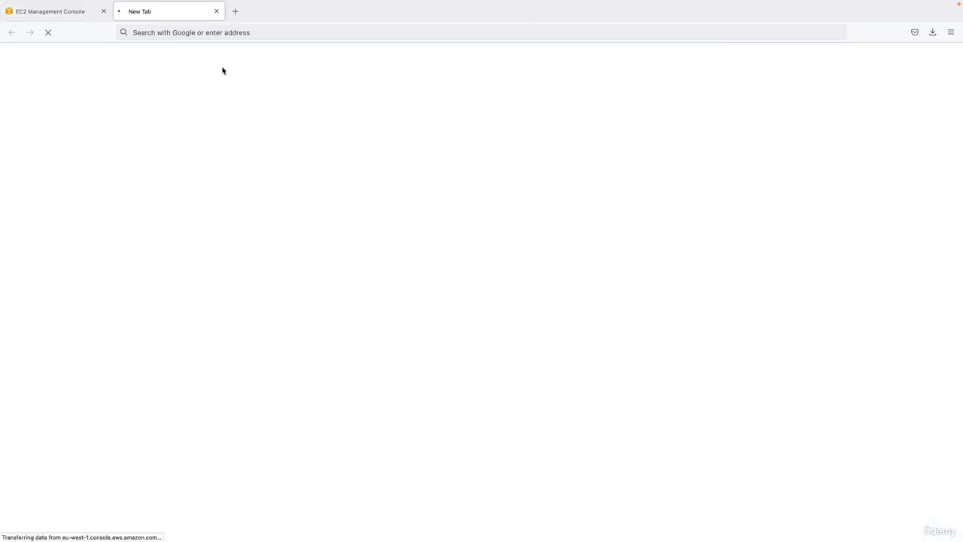
- Load the copied address 54.170.239.218 in a new browser tab and compare it with the tab opened from the link
left_click(235, 11)
key("ctrl+v")
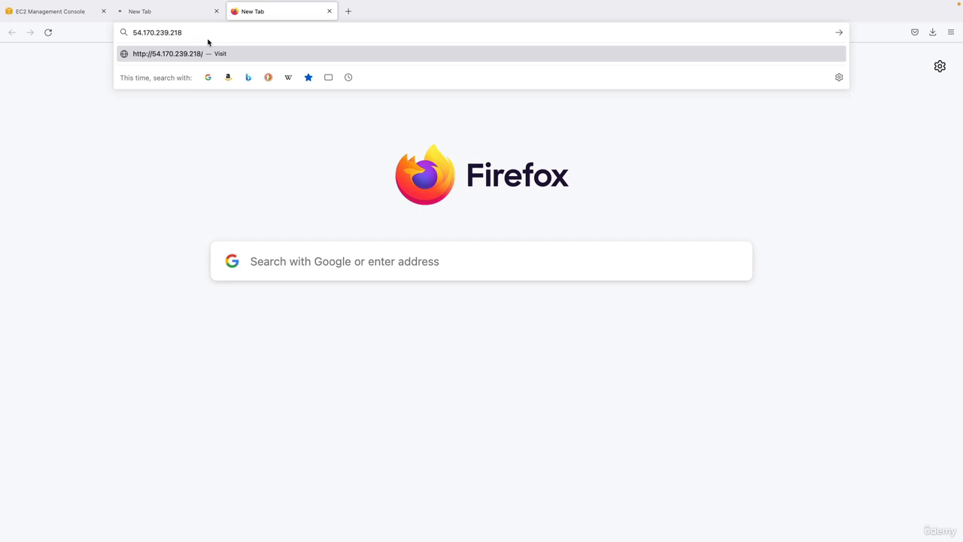
key("Return")
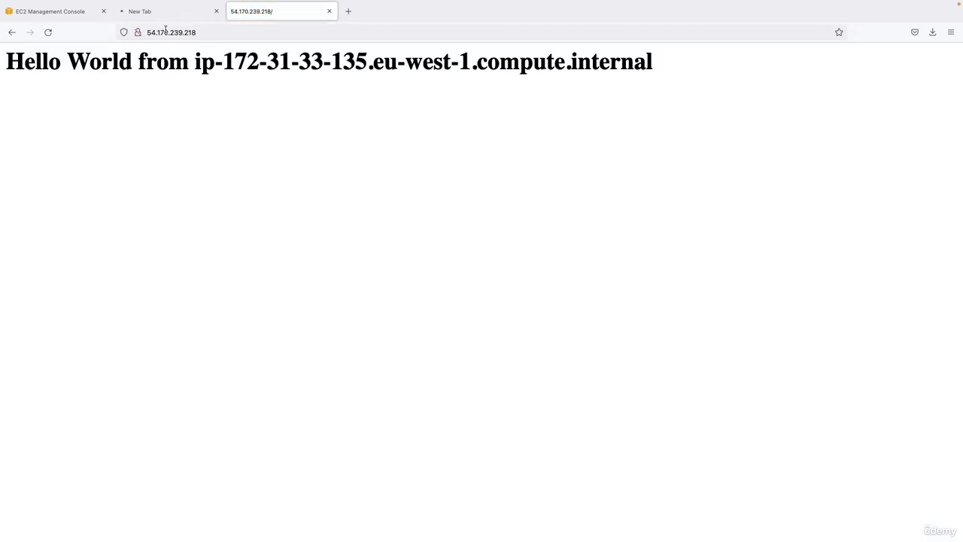
left_click(173, 12)
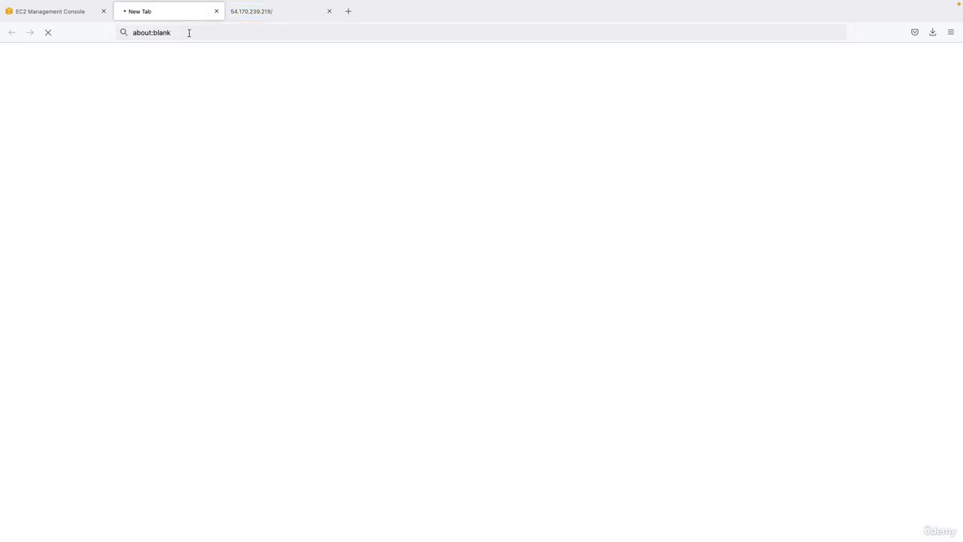
left_click(248, 13)
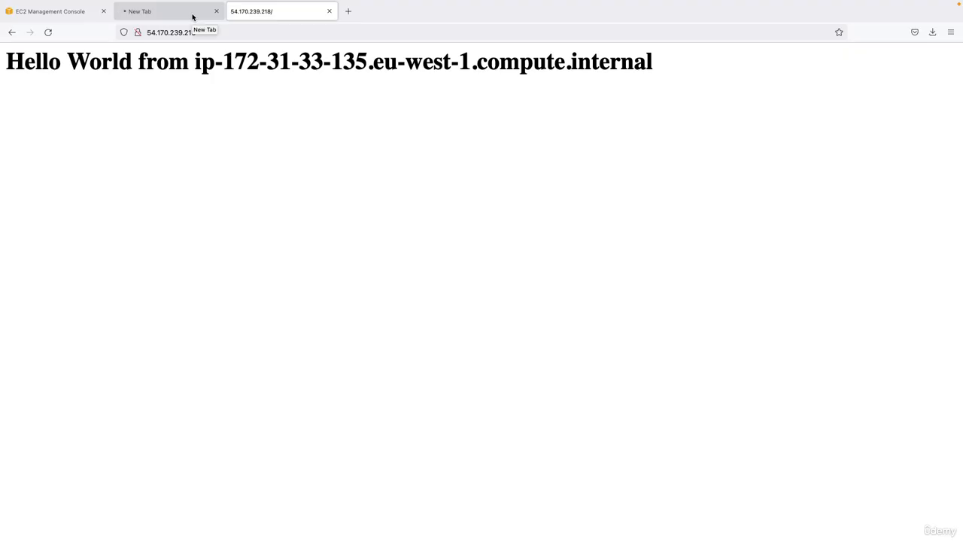
left_click(197, 15)
left_click(248, 14)
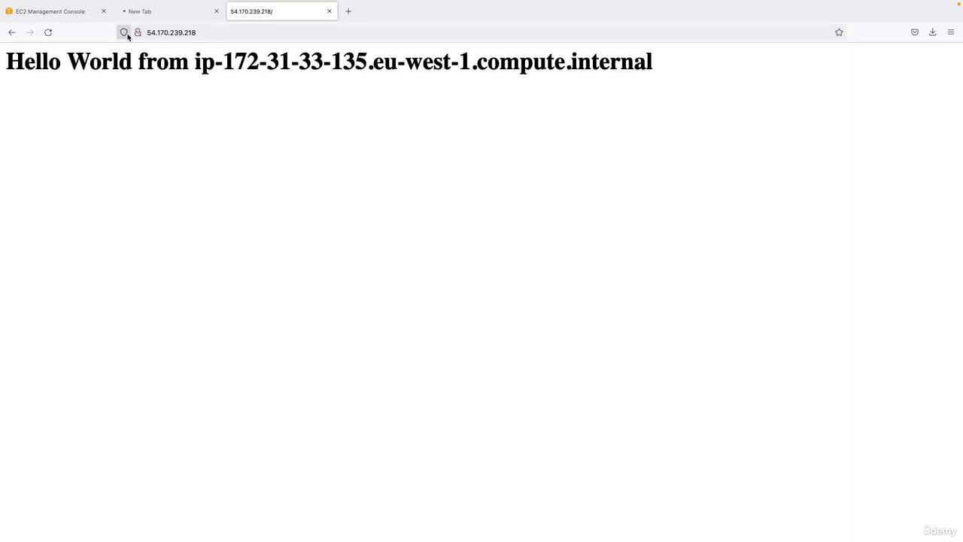
left_click(124, 33)
left_click(154, 33)
left_click(148, 33)
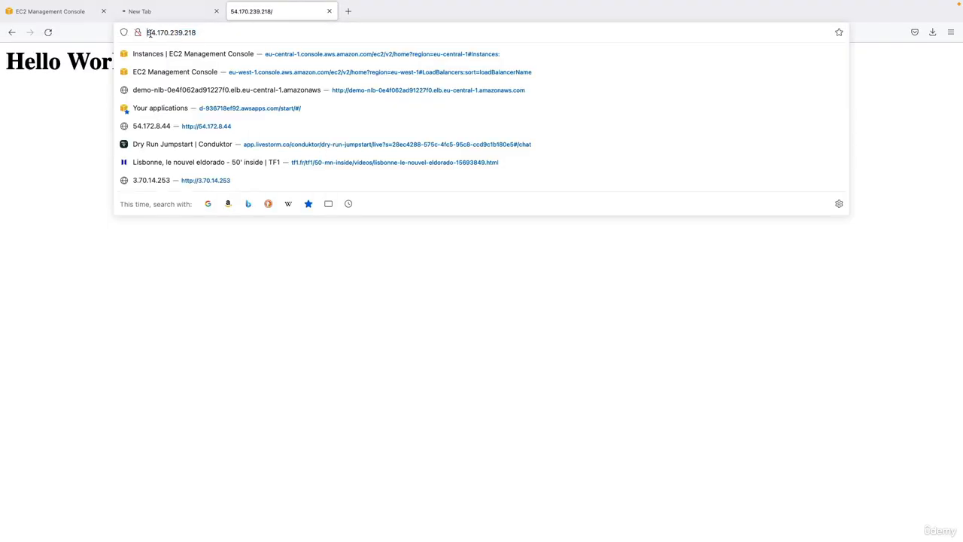
type("http://")
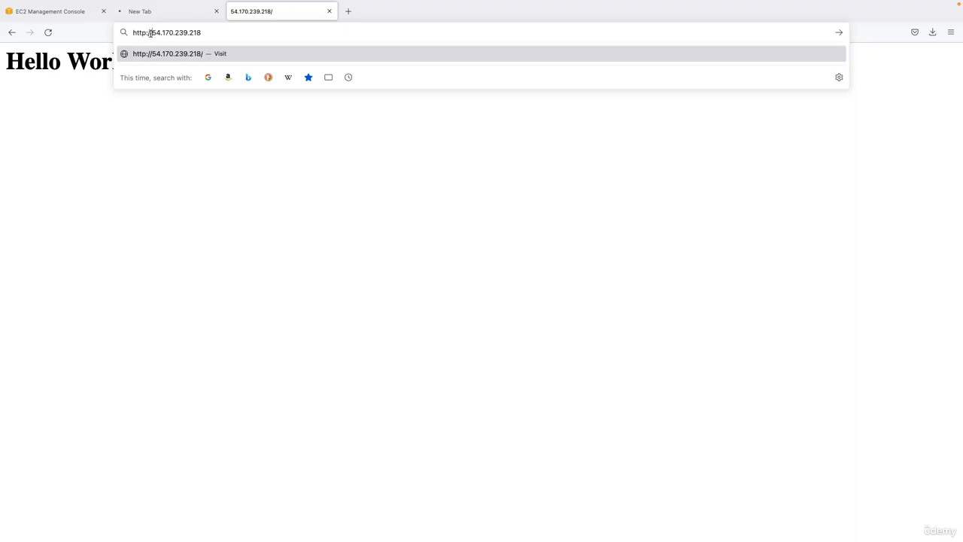
left_click_drag(151, 33, 217, 28)
left_click(223, 28)
left_click(146, 33)
type("s")
key("Return")
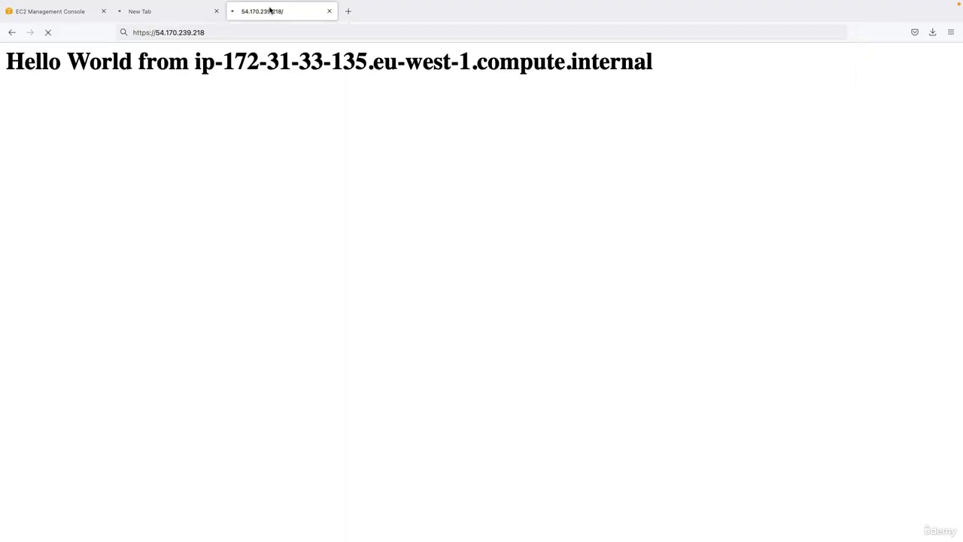
left_click(195, 20)
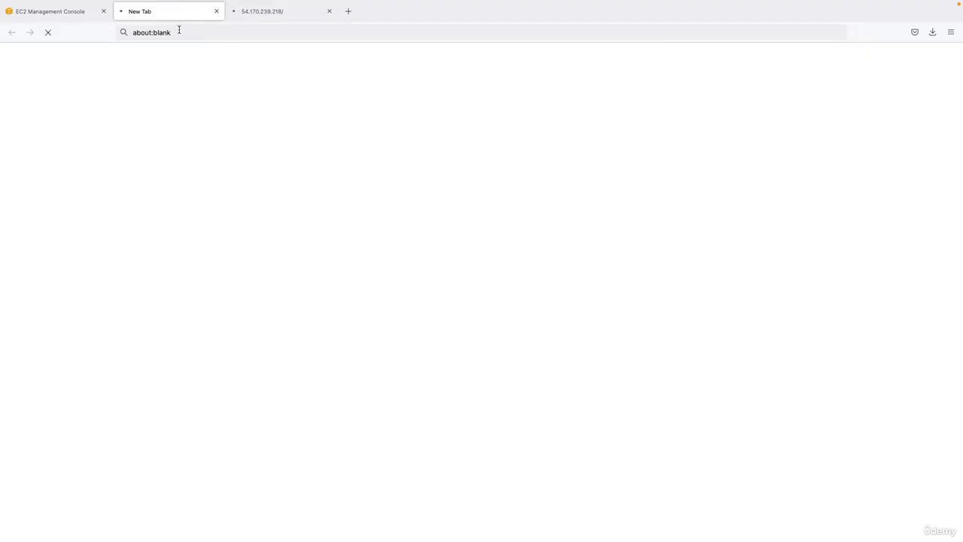
left_click(251, 13)
left_click(149, 33)
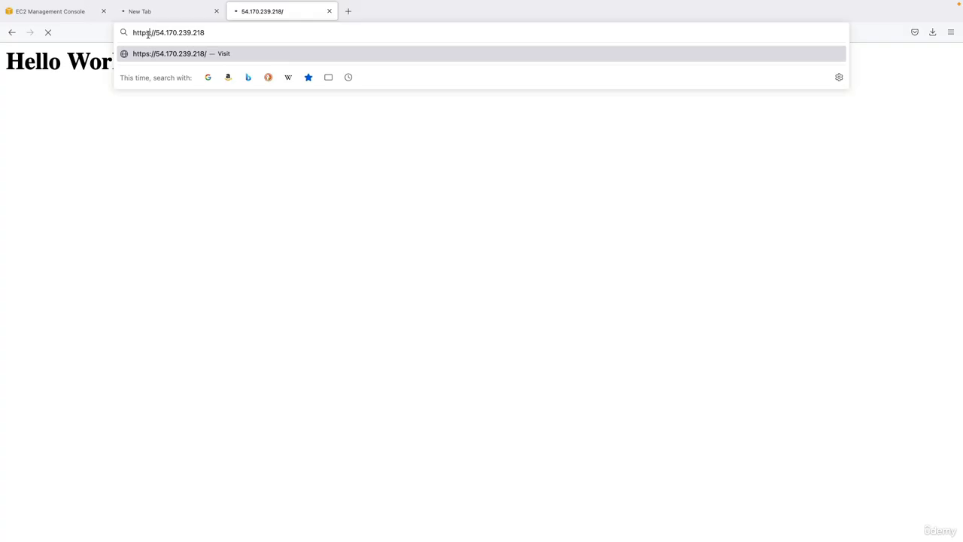
key("Delete")
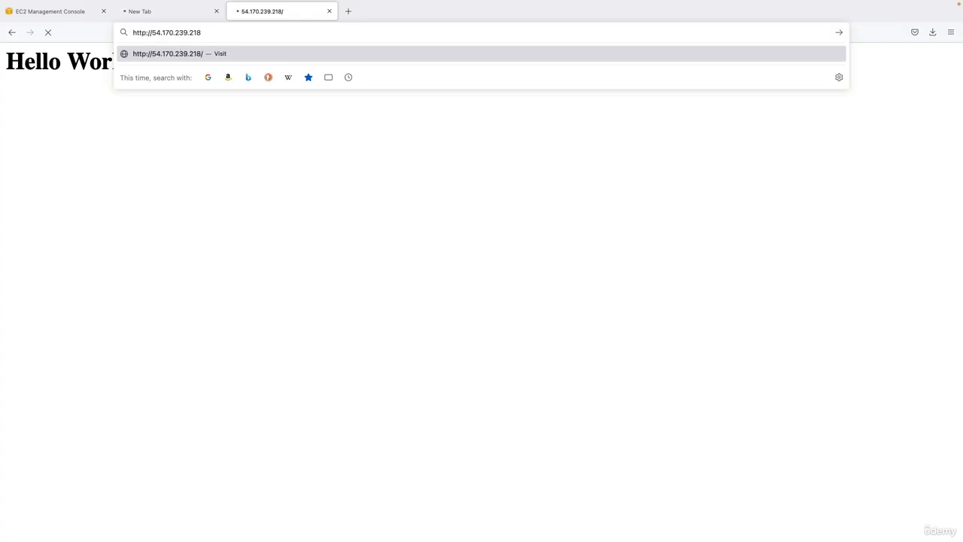
key("Return")
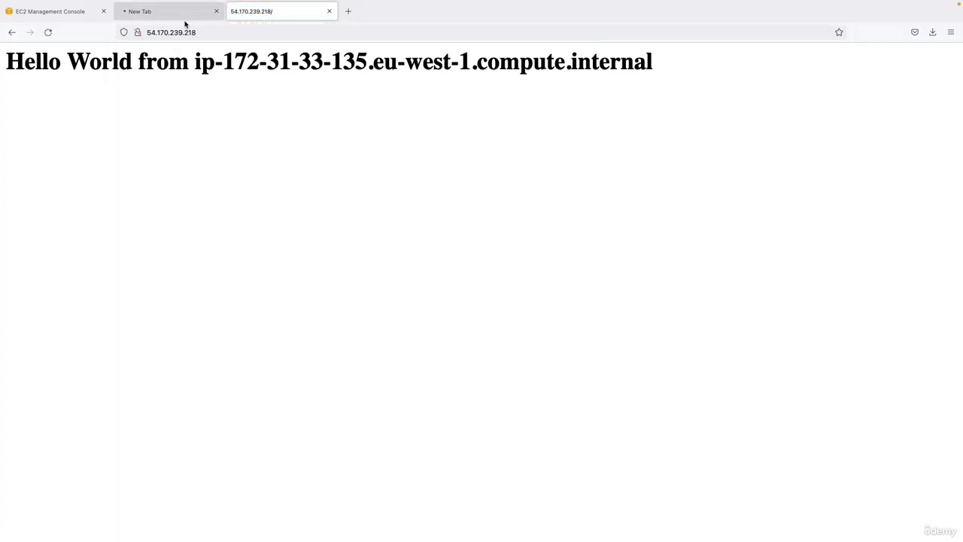
left_click(216, 12)
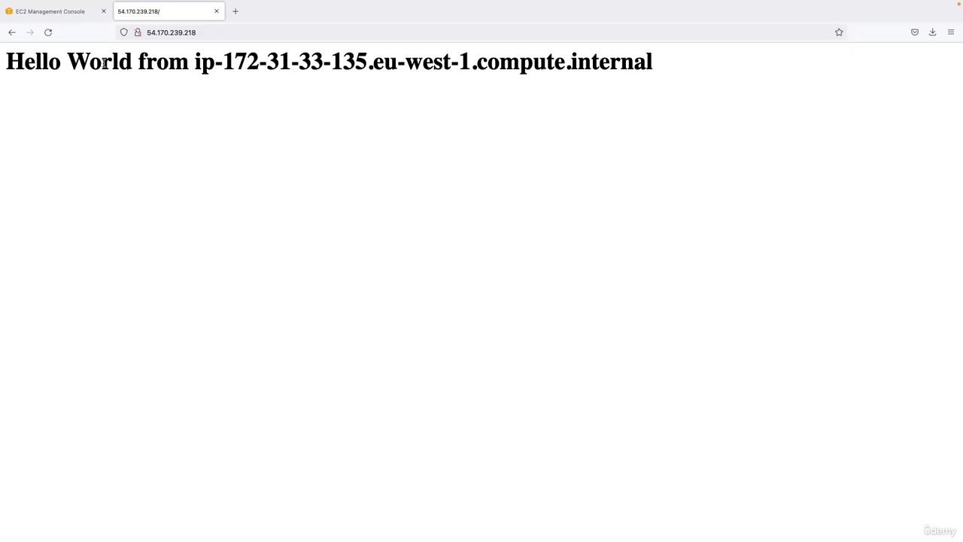
- Compare the IP address in the Hello World message with the instance's private and public IPv4 addresses in the EC2 console
left_click_drag(2, 66, 103, 64)
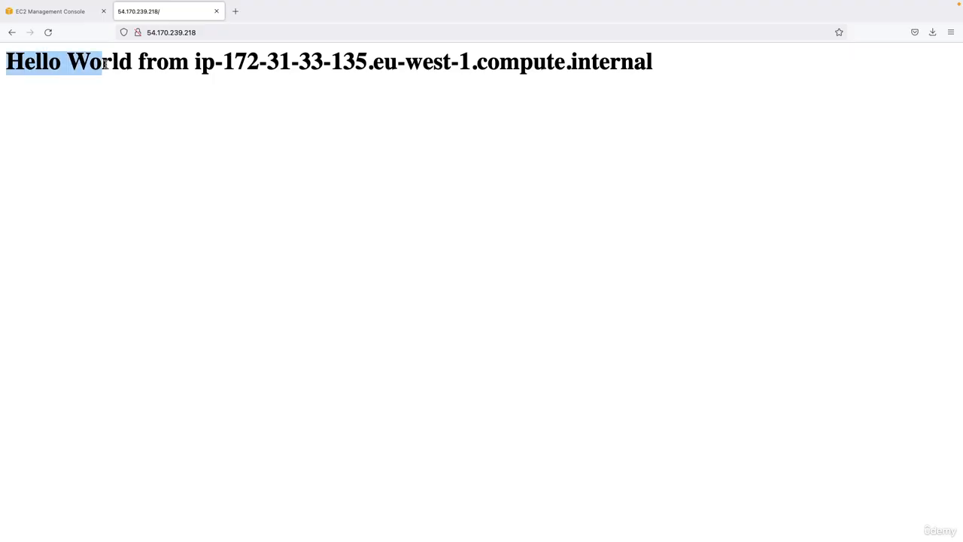
left_click(195, 63)
left_click_drag(195, 63, 367, 63)
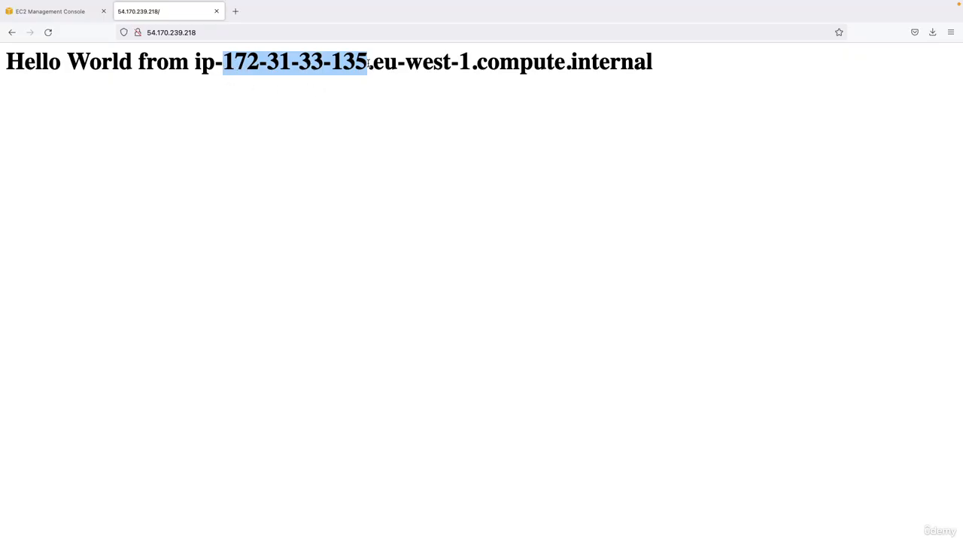
left_click(70, 16)
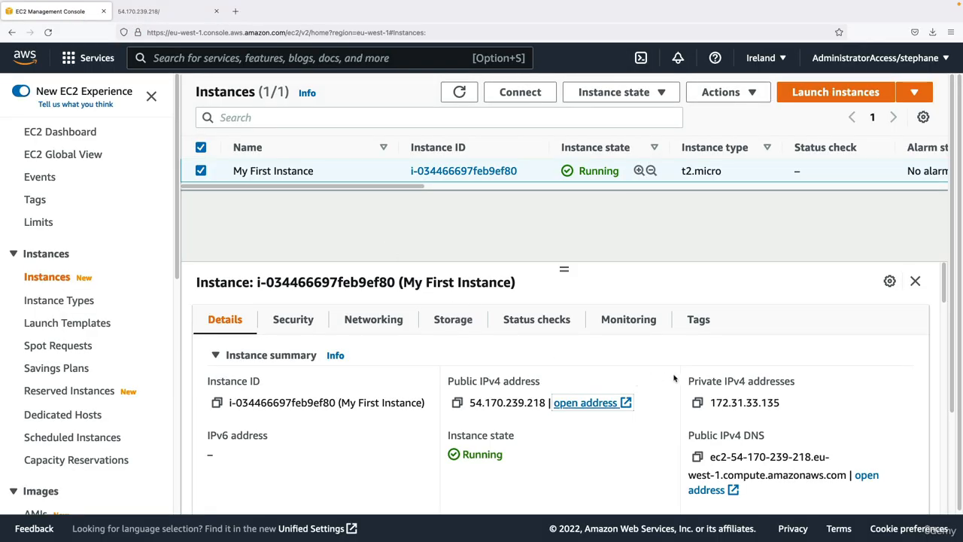
left_click_drag(686, 378, 783, 403)
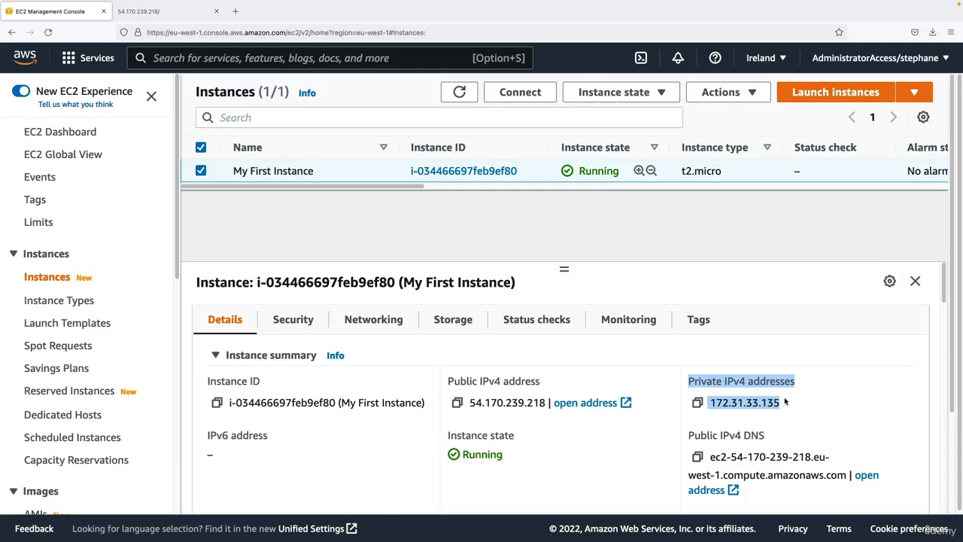
left_click(784, 402)
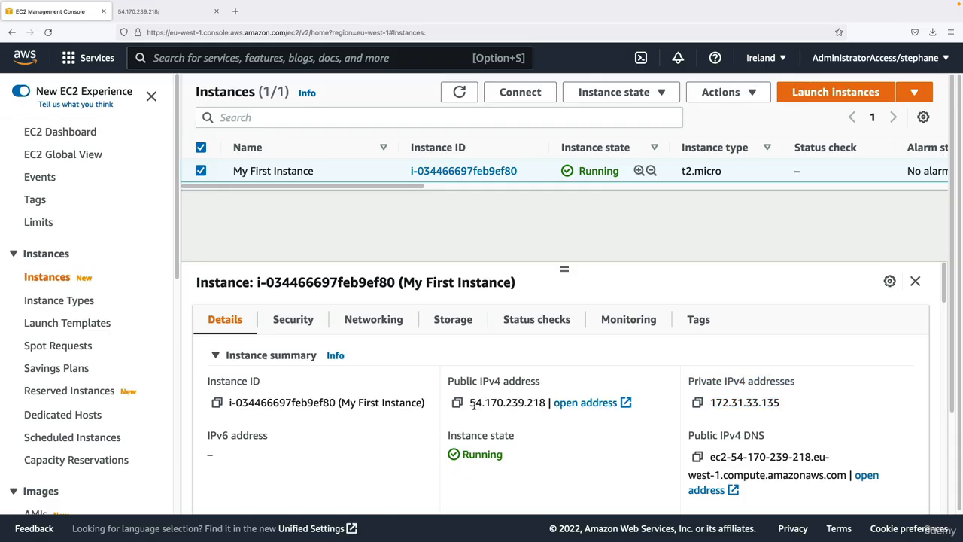
left_click_drag(471, 403, 543, 403)
left_click_drag(711, 403, 788, 411)
left_click(194, 15)
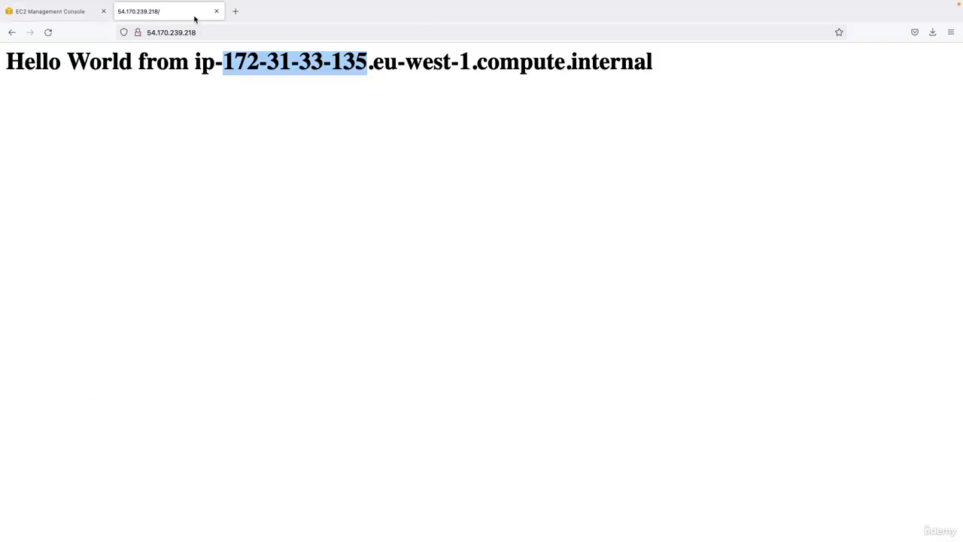
left_click(188, 84)
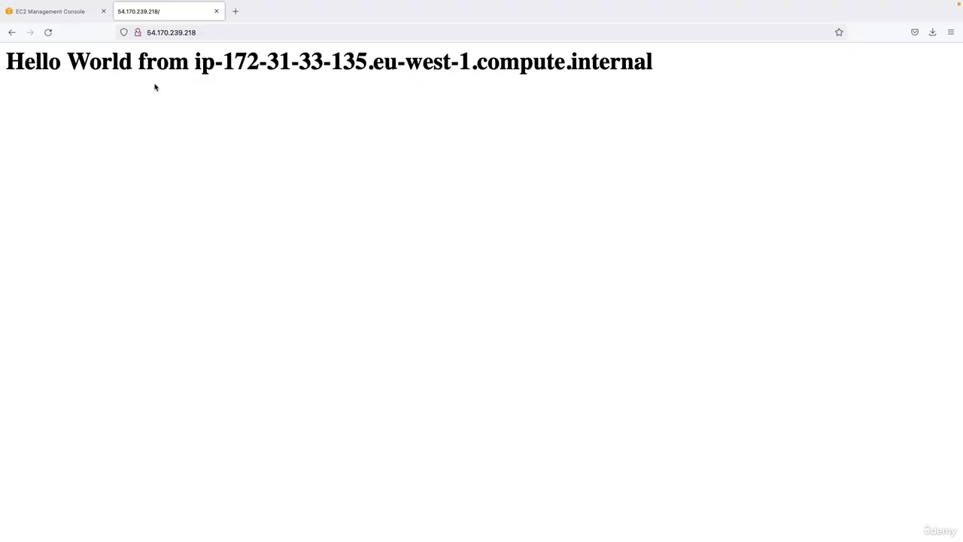
left_click_drag(151, 69, 262, 64)
left_click(24, 51)
- Return to the EC2 console and stop My First Instance, confirming the stop
left_click(47, 12)
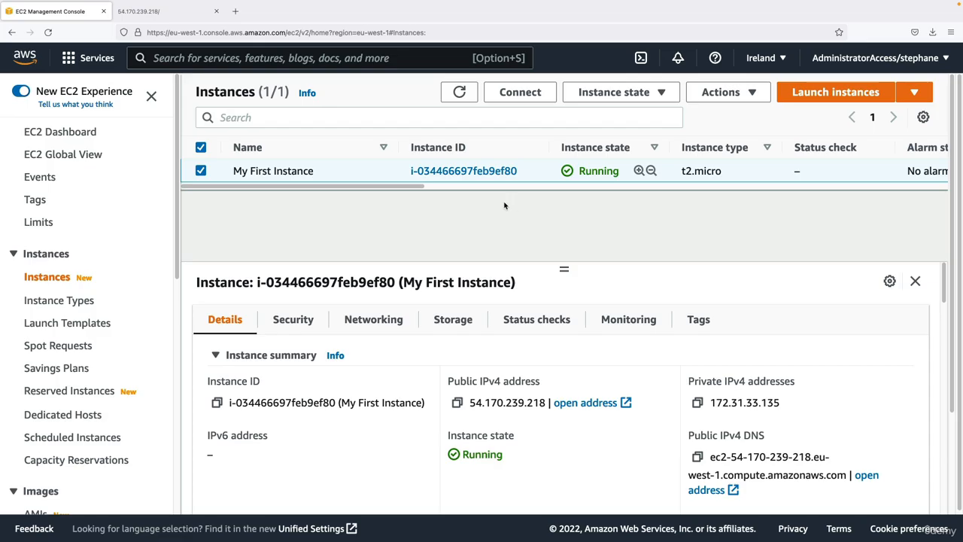
left_click(598, 93)
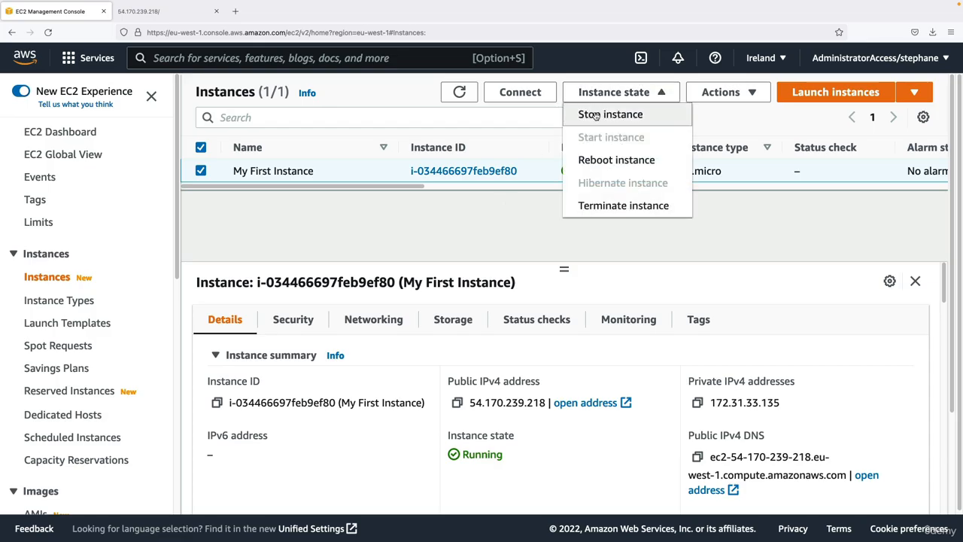
left_click(595, 115)
left_click(747, 364)
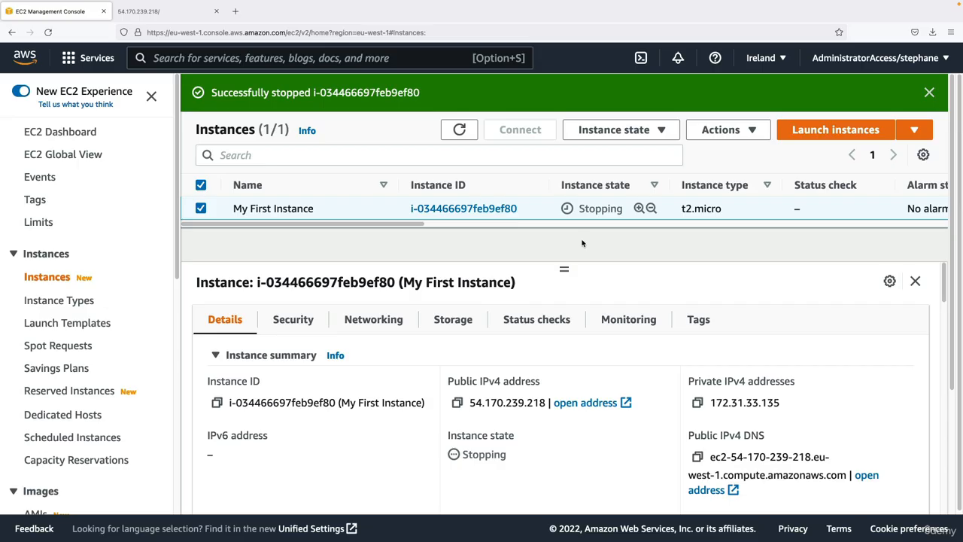
- Refresh the instance list and reload the web page to test whether the stopping instance still serves it
left_click(462, 132)
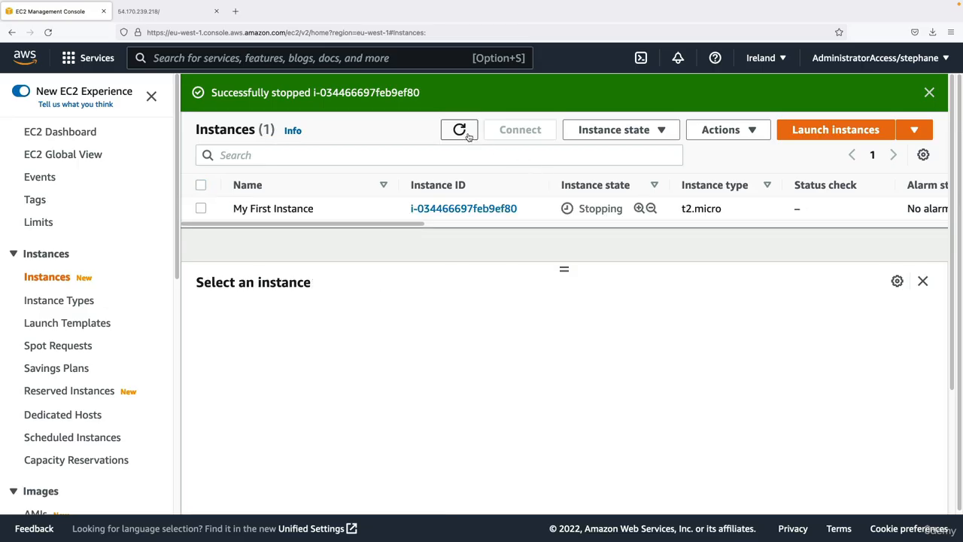
left_click(682, 217)
left_click(156, 14)
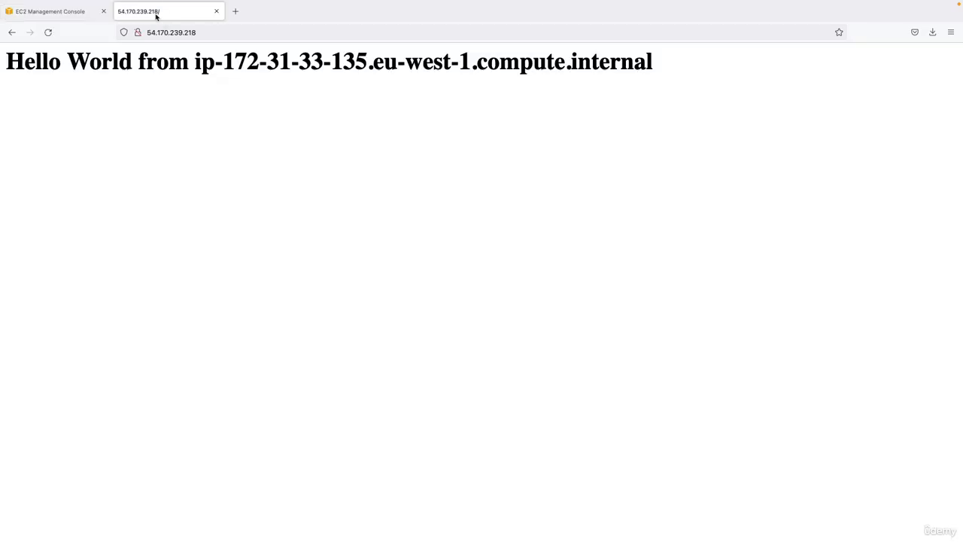
left_click(49, 33)
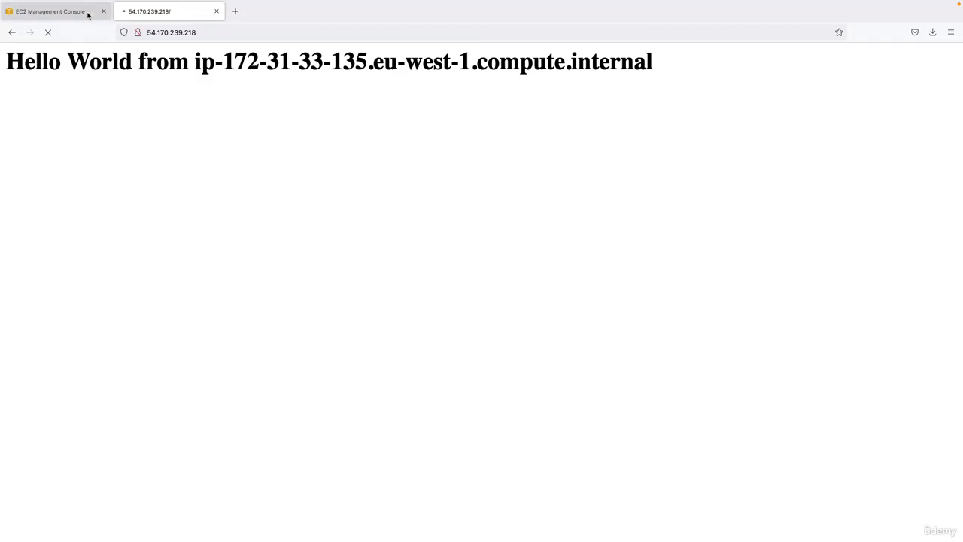
left_click(85, 15)
left_click(460, 130)
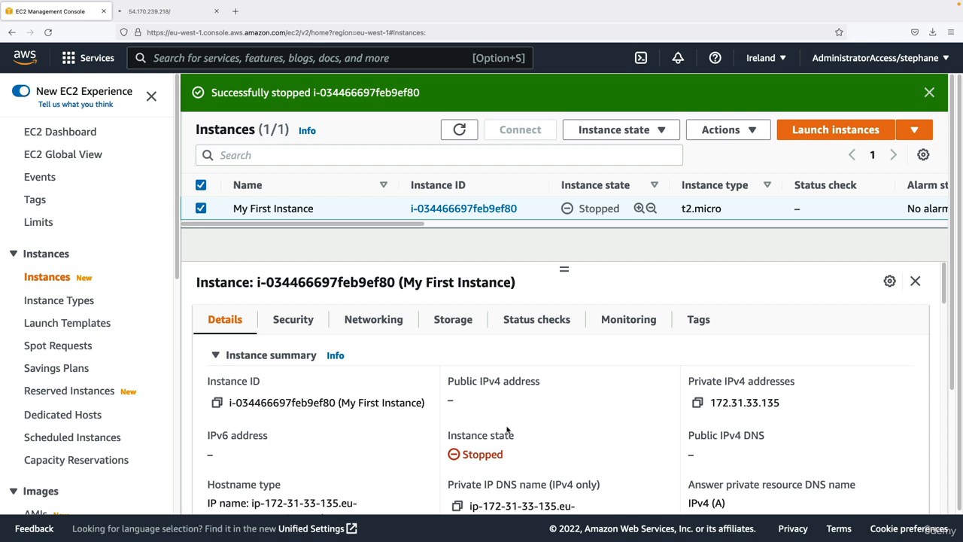
left_click(614, 135)
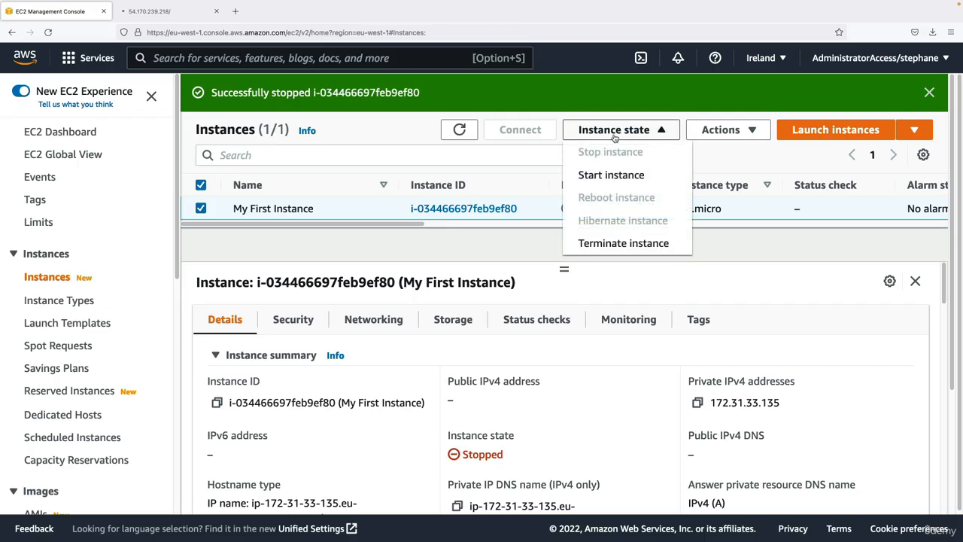
left_click(624, 244)
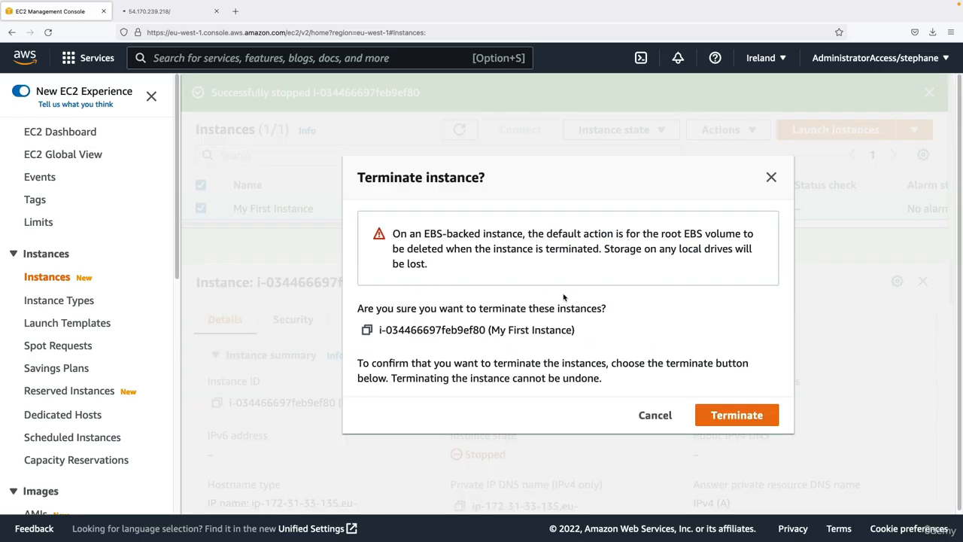
left_click(715, 415)
left_click(663, 412)
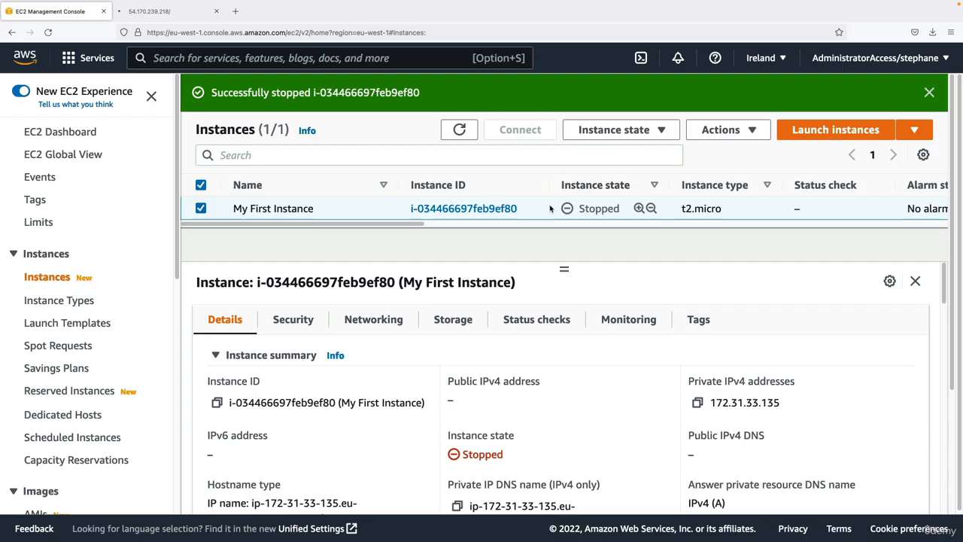
- Start My First Instance again
left_click(611, 130)
left_click(611, 175)
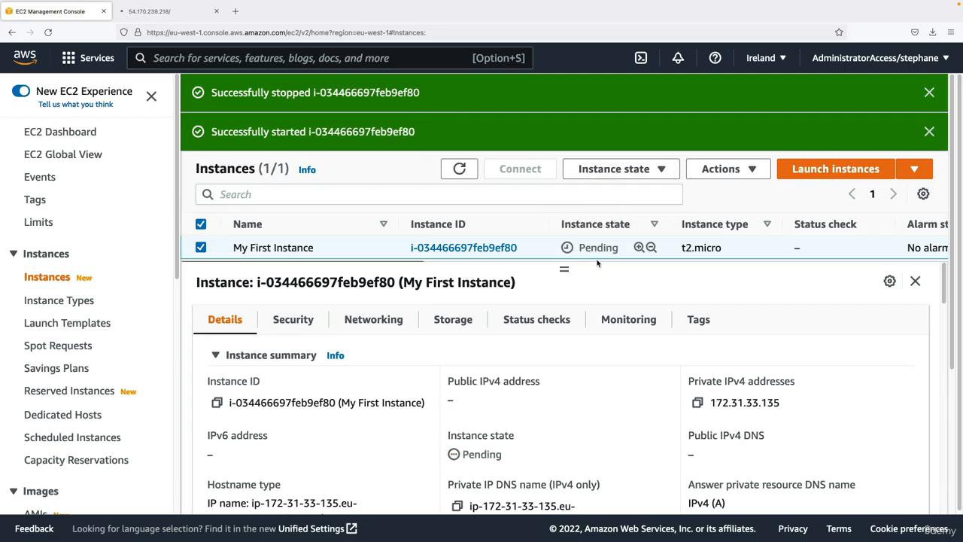
- Dismiss the stop and start notifications and refresh the instance list to check the state of My First Instance
left_click_drag(565, 268, 568, 290)
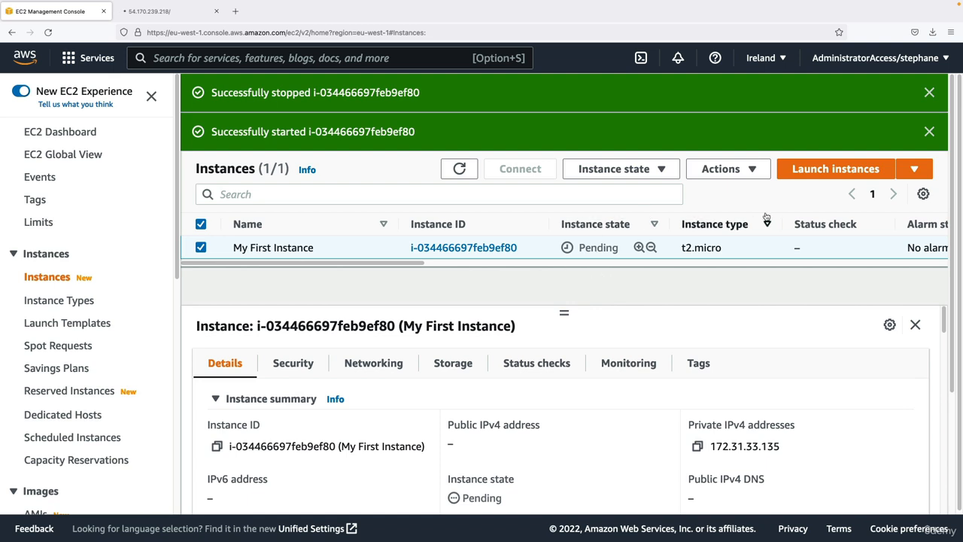
left_click(928, 92)
left_click(928, 92)
left_click(464, 93)
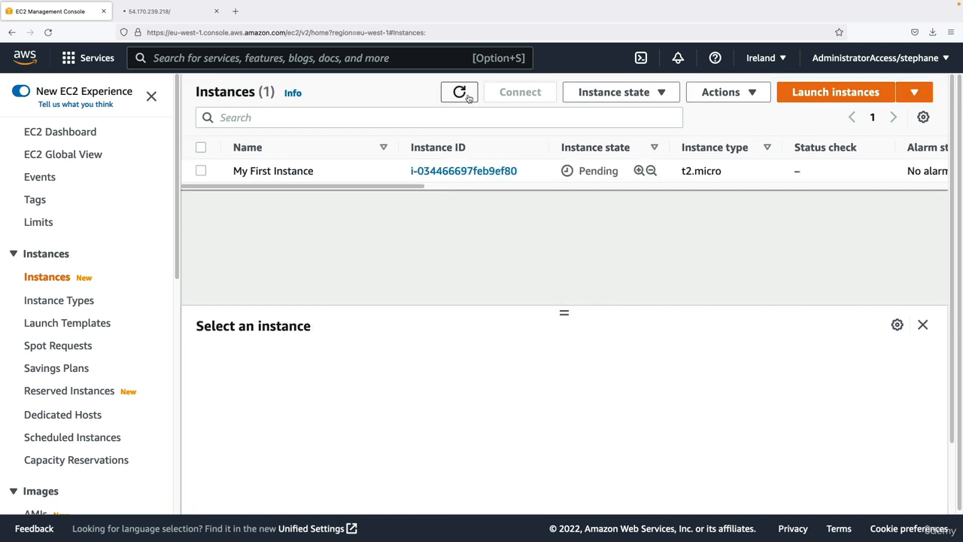
left_click(546, 165)
left_click(467, 98)
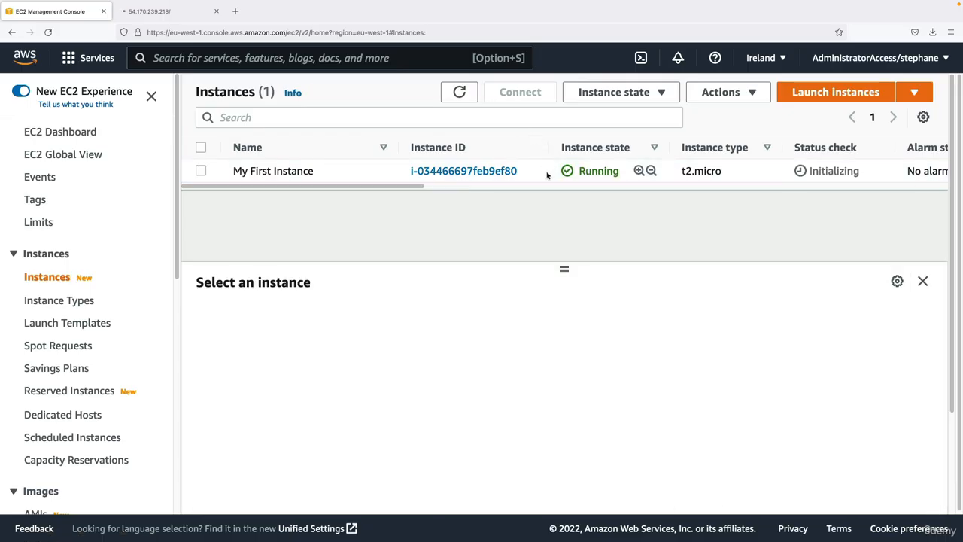
- Reload the web page at 54.170.239.218 to test whether the restarted instance still serves it at that address
left_click(173, 16)
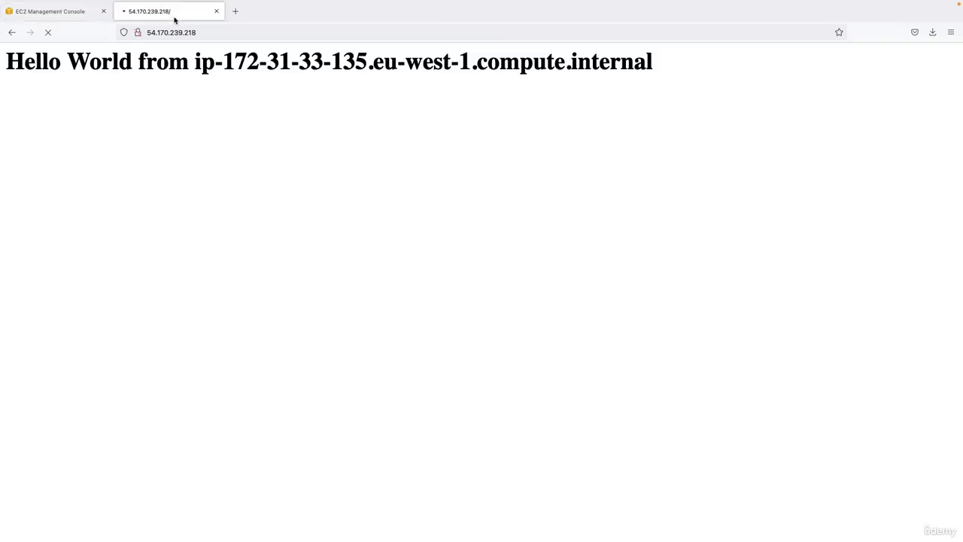
left_click(48, 32)
left_click(48, 35)
left_click_drag(134, 67, 239, 72)
left_click(197, 86)
left_click(151, 32)
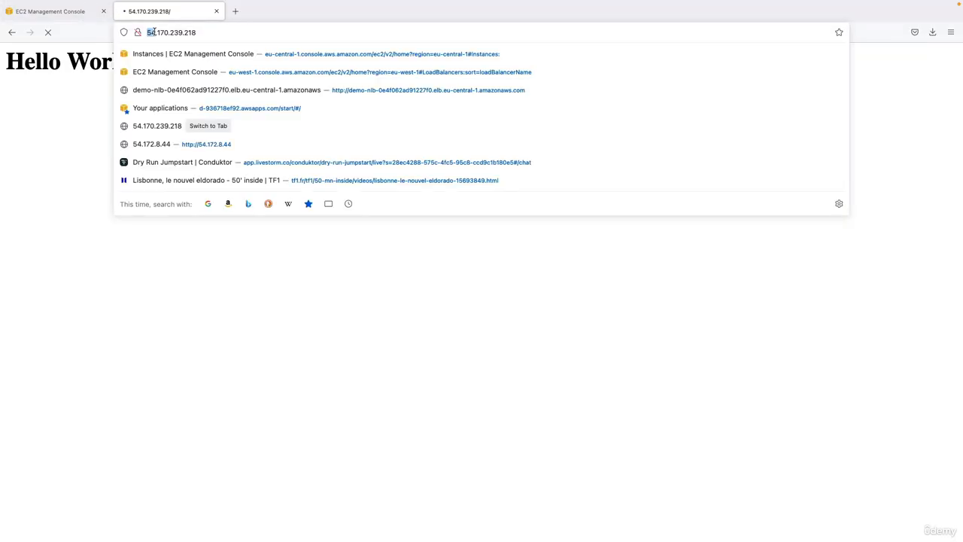
left_click(91, 133)
- Return to the EC2 console, select My First Instance and examine its current public IPv4 address
left_click(75, 19)
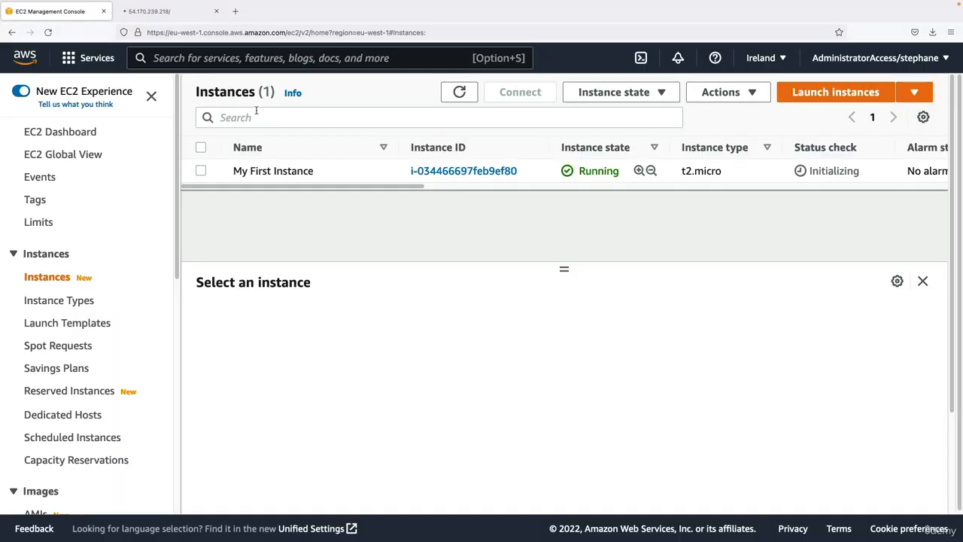
left_click(522, 170)
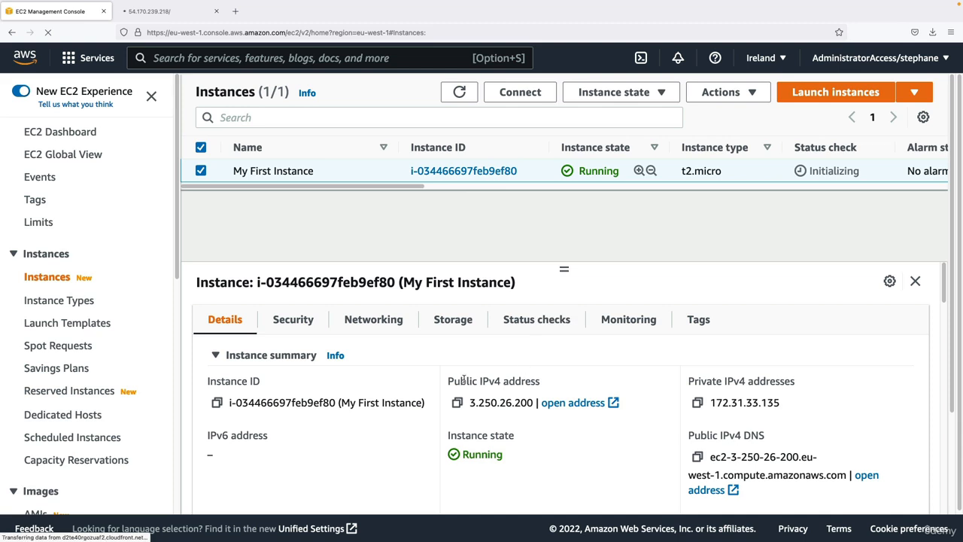
left_click_drag(449, 381, 545, 384)
left_click_drag(469, 402, 497, 404)
left_click(497, 405)
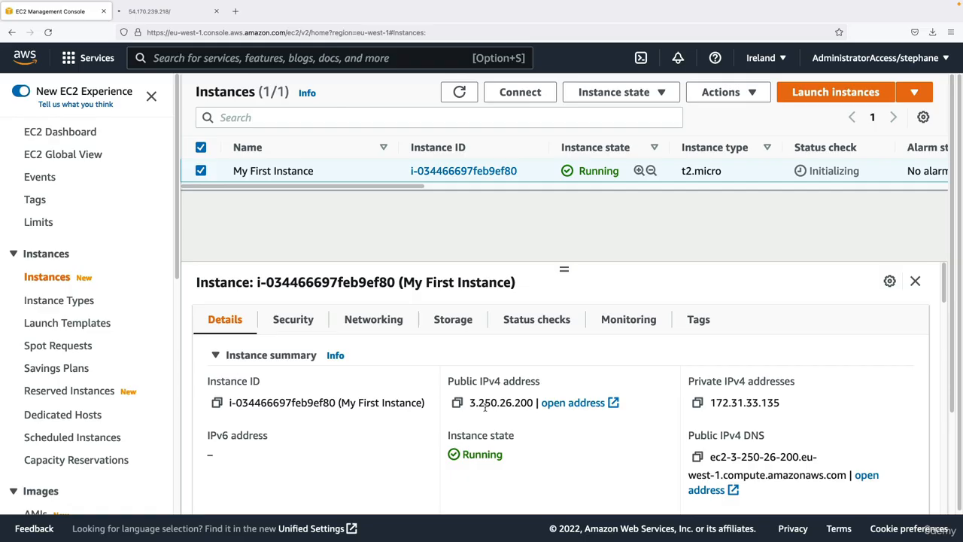
- Copy the public IPv4 address 3.250.26.200, load it in a new browser tab, and close the tab with the old address
left_click_drag(469, 403, 533, 403)
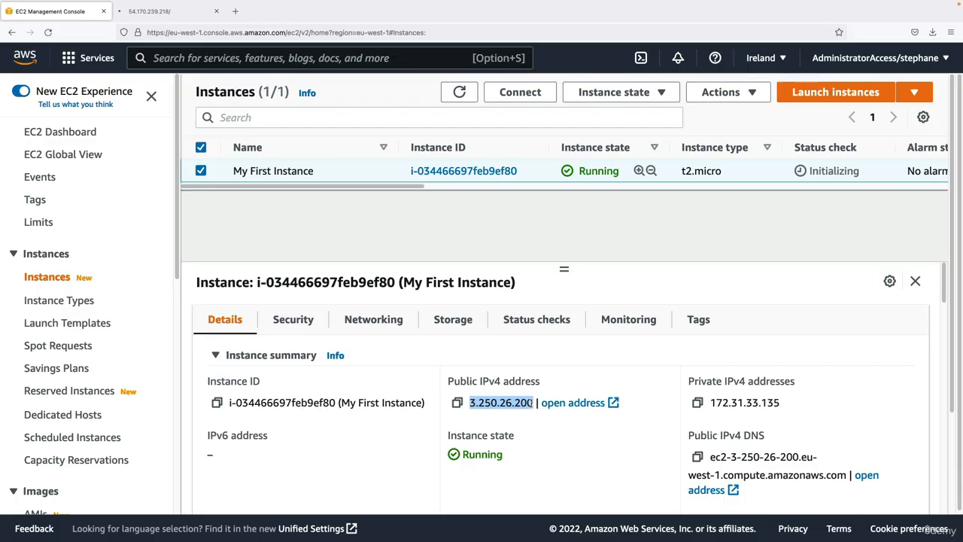
key("super+c")
key("super+t")
key("super+v")
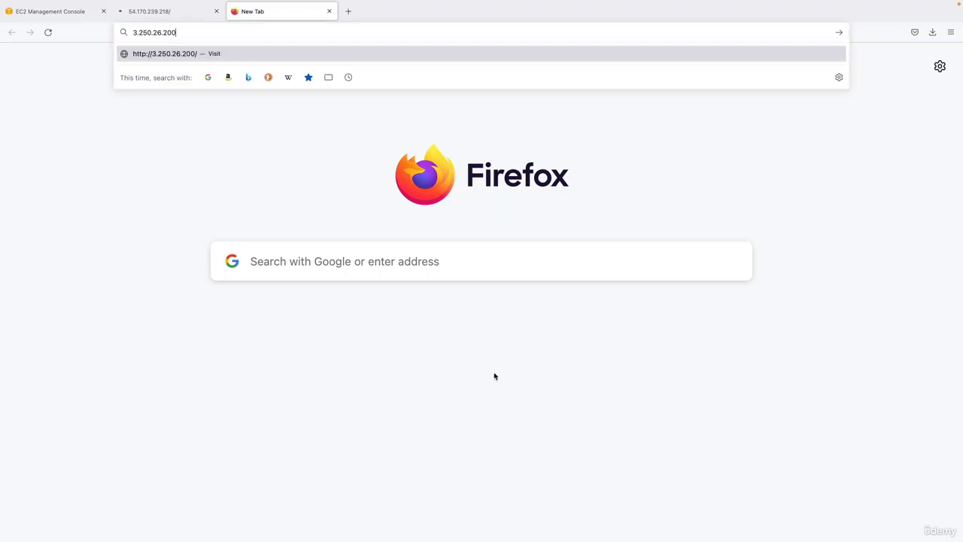
key("Return")
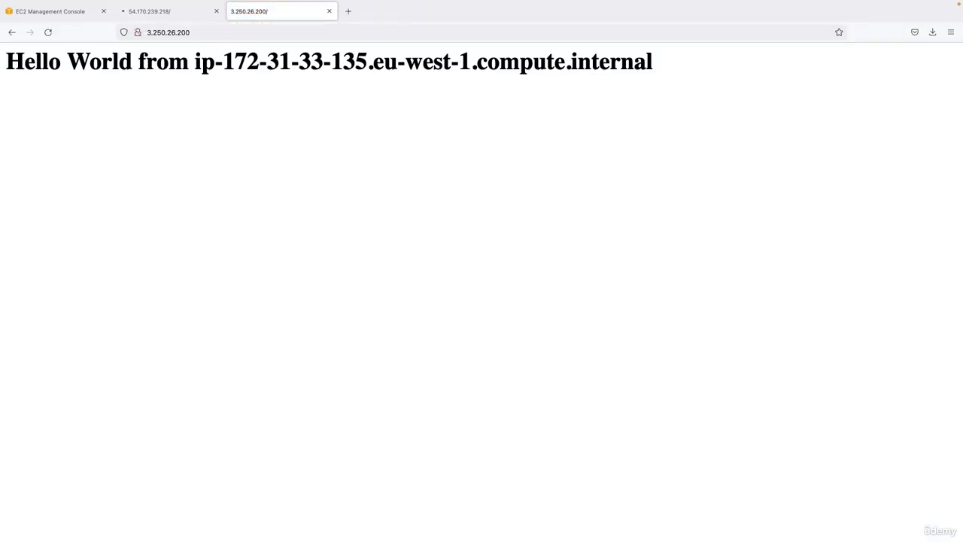
left_click(216, 11)
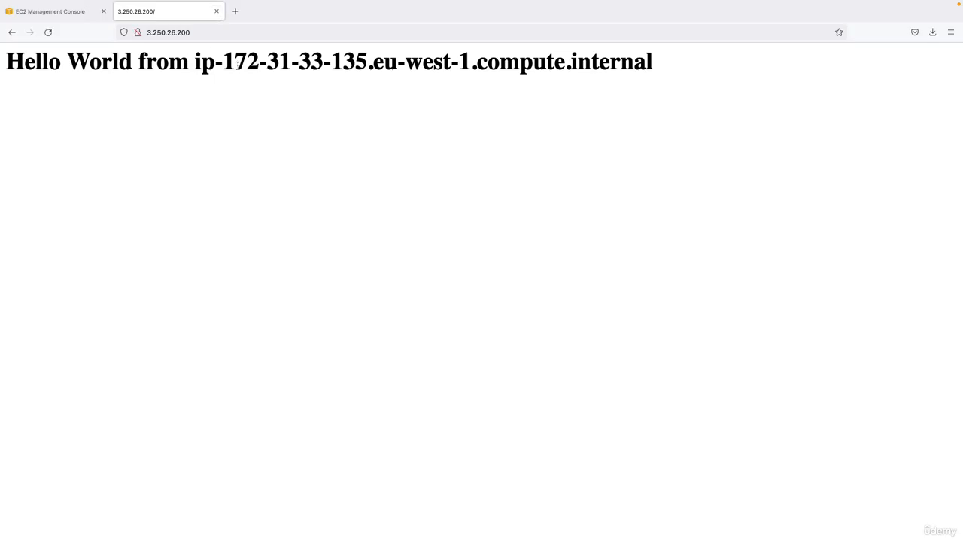
- Return to the EC2 console and compare the private and public IPv4 addresses of My First Instance after the restart
left_click(57, 12)
left_click_drag(697, 382, 773, 404)
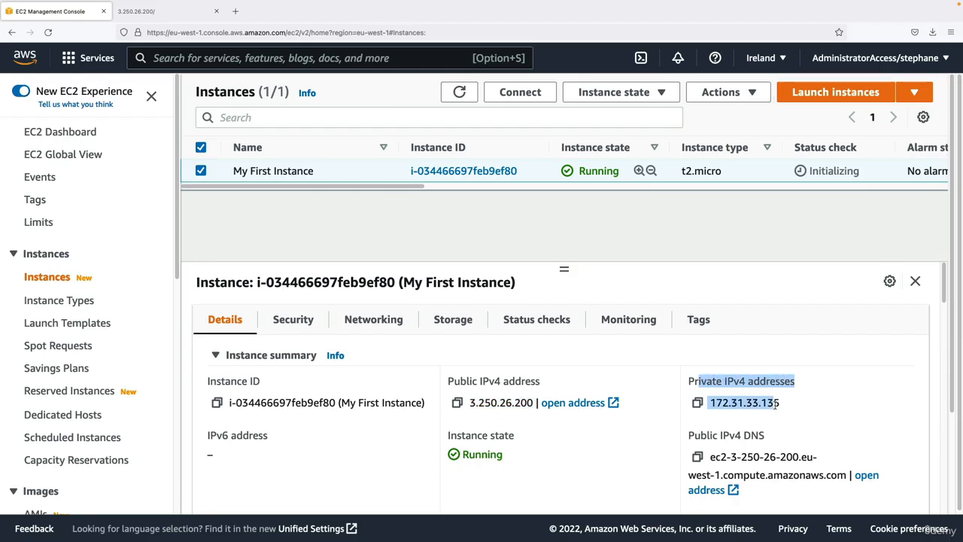
left_click(774, 405)
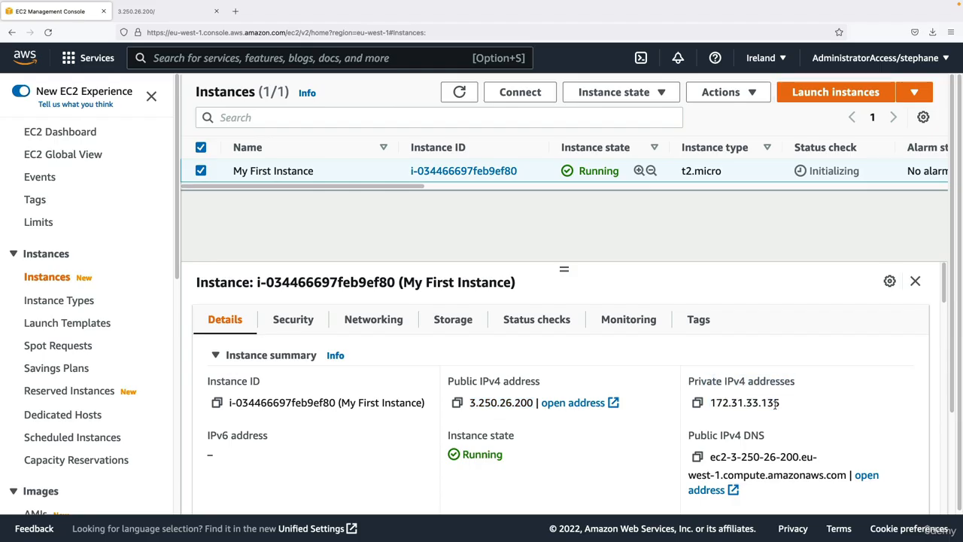
left_click_drag(452, 382, 502, 403)
left_click(502, 403)
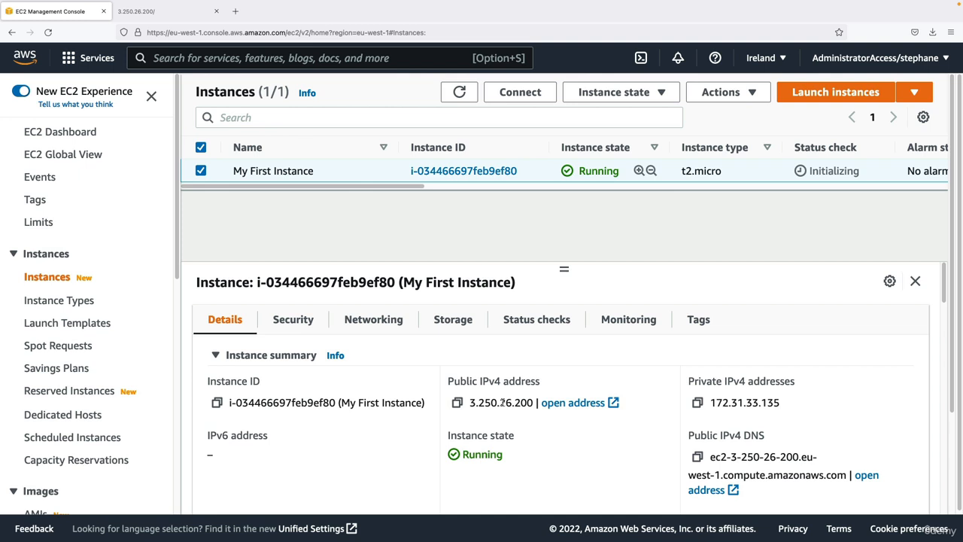